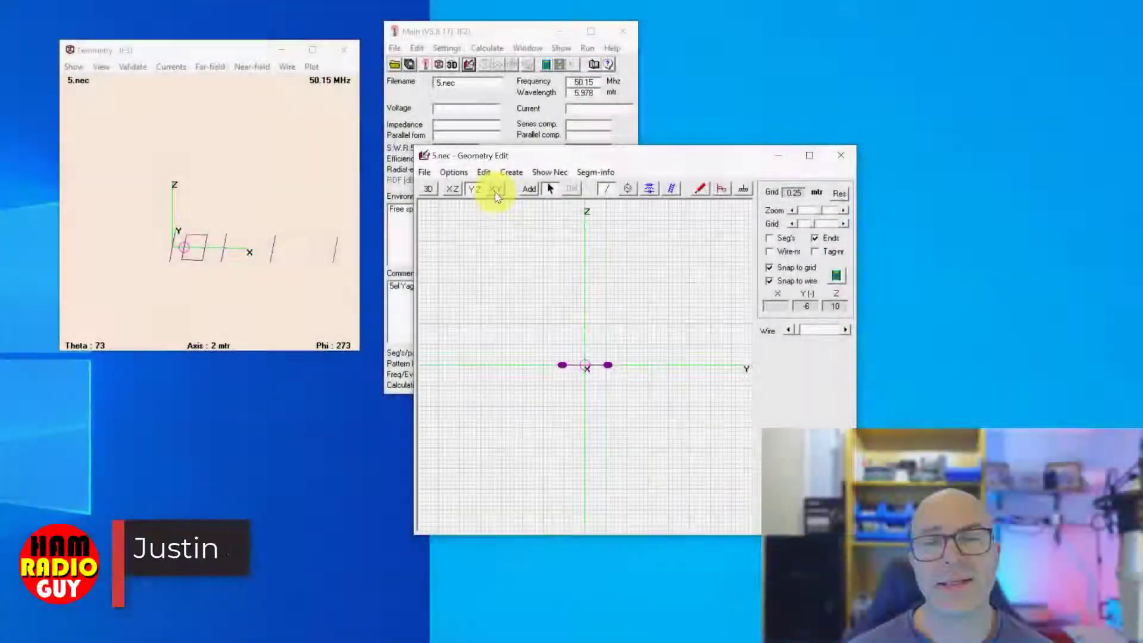
# Step: View the geometry in the XY plane, close it, and reopen 5.nec with NEC editor (new) as the editor
pyautogui.click(494, 189)
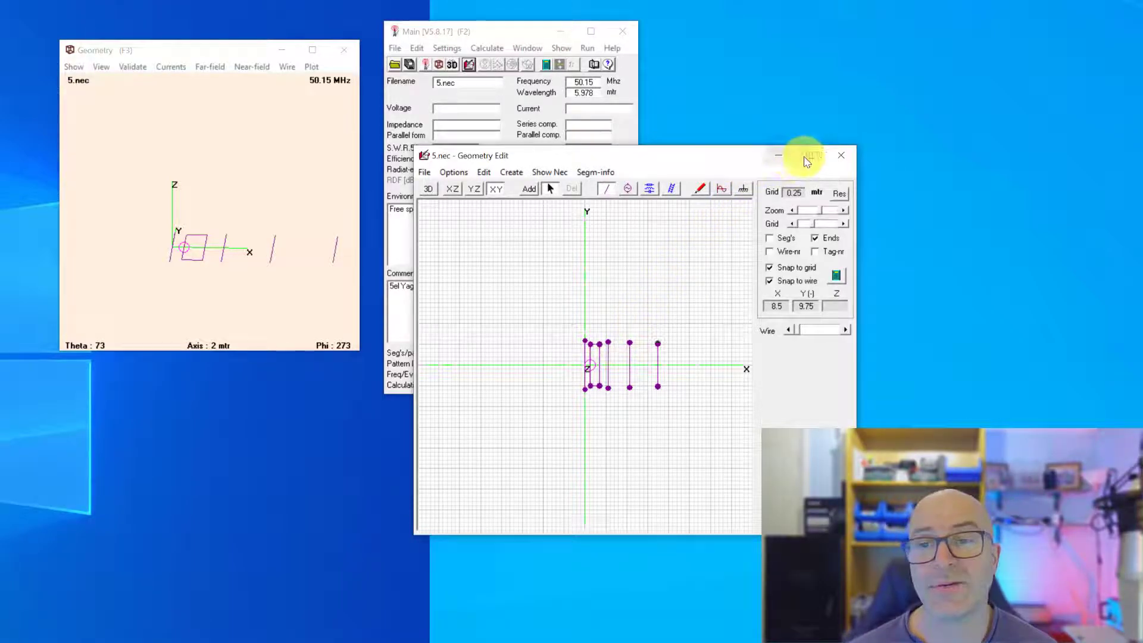
pyautogui.click(839, 155)
pyautogui.click(447, 48)
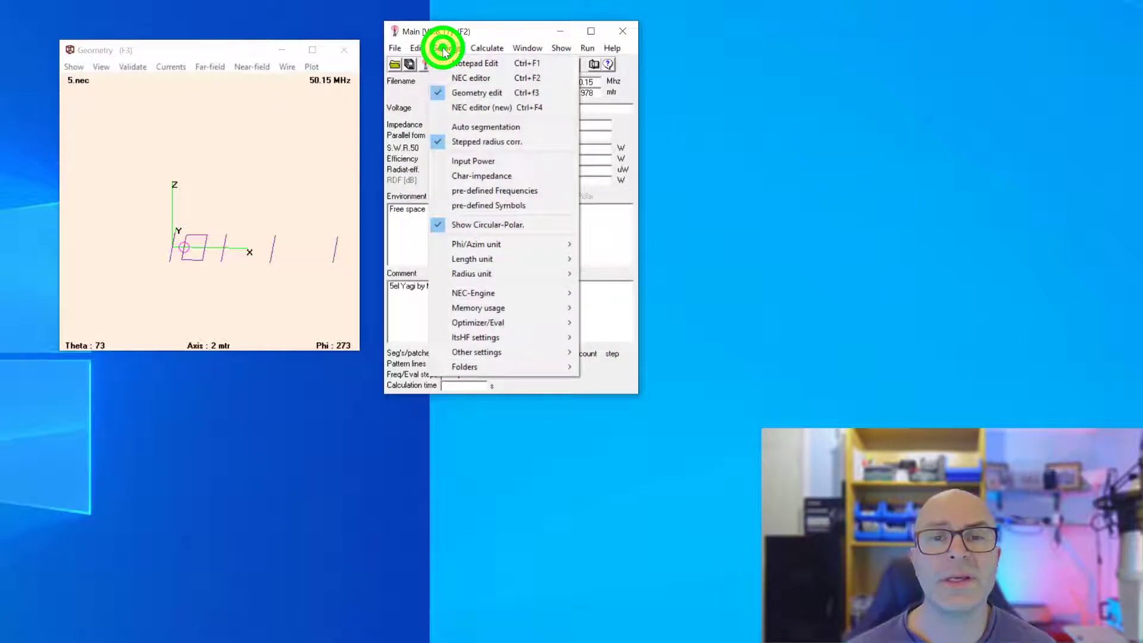
pyautogui.click(456, 110)
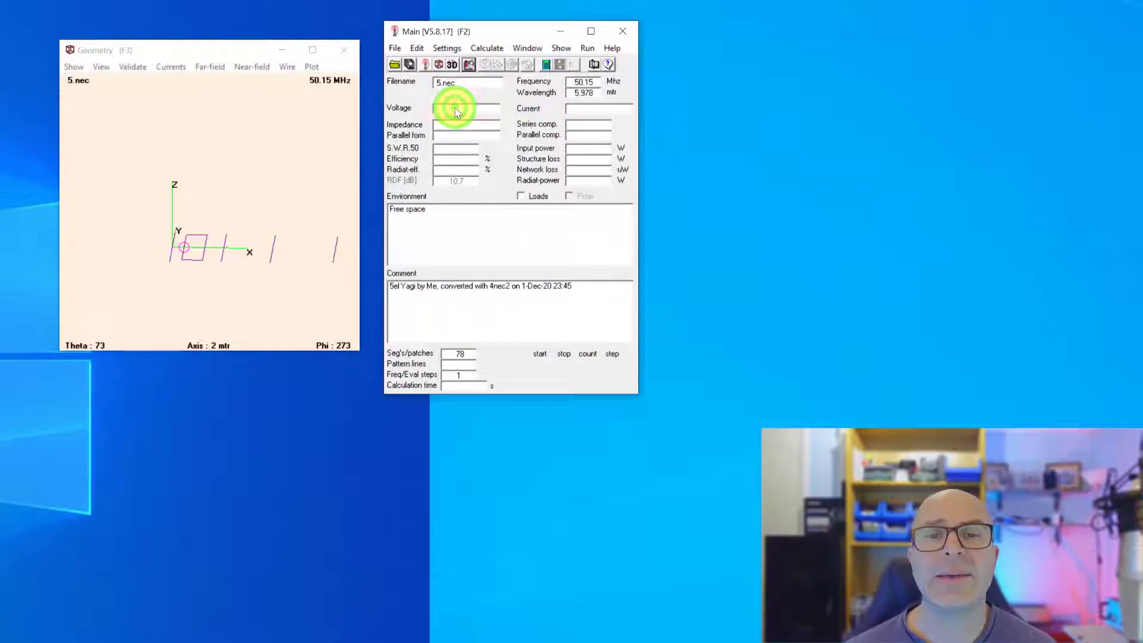
pyautogui.click(468, 65)
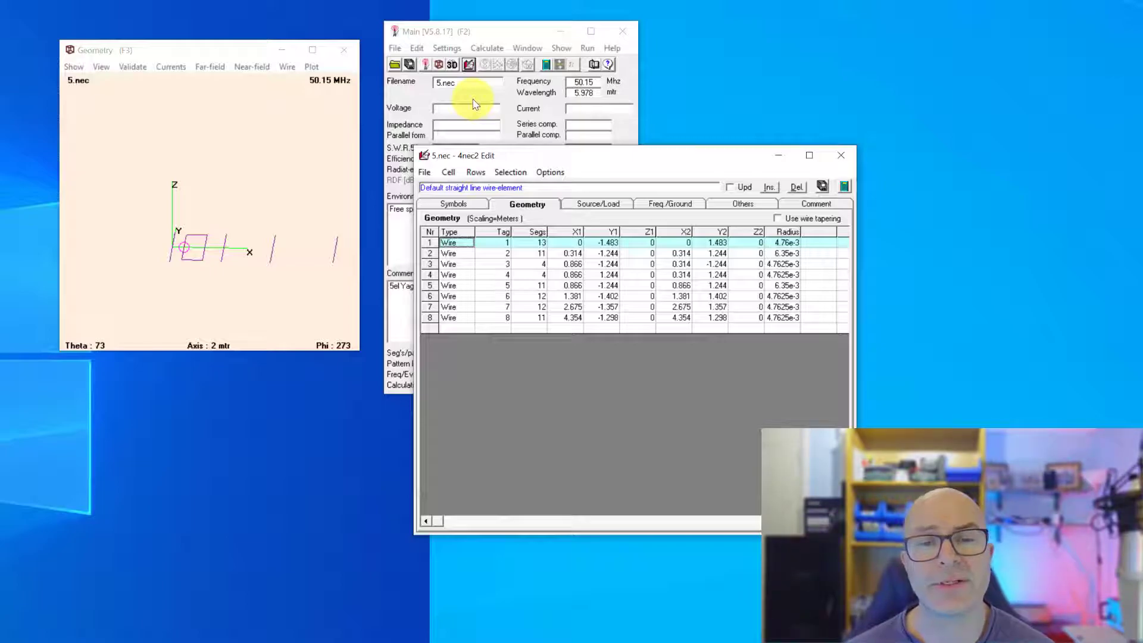
# Step: Go through wire rows 1 to 8 of the geometry table one by one
pyautogui.click(245, 146)
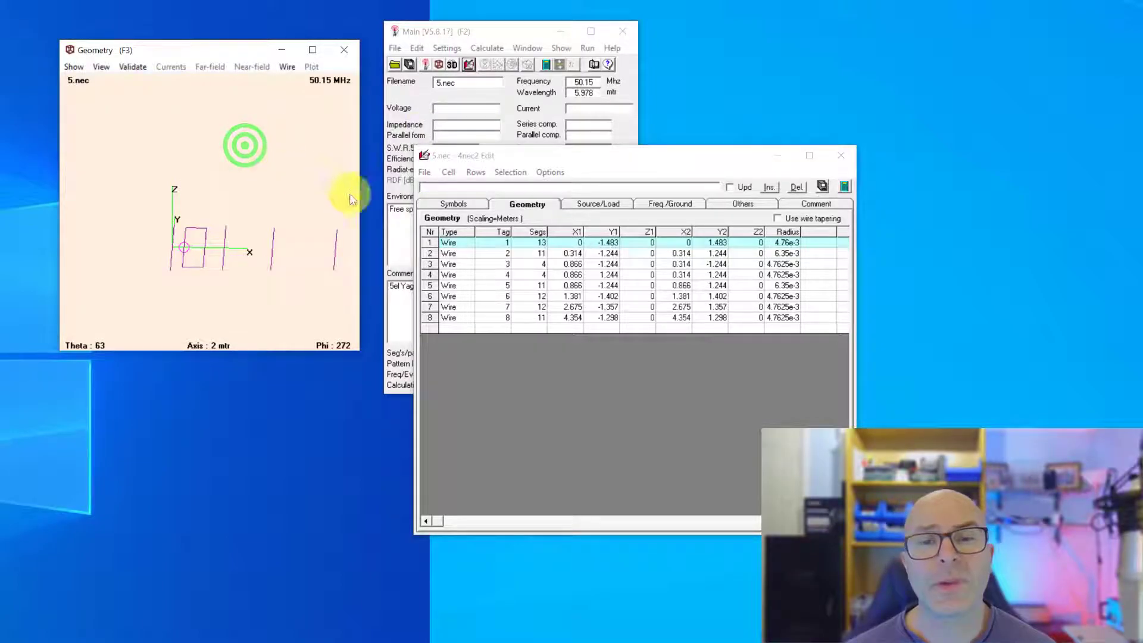
pyautogui.click(430, 243)
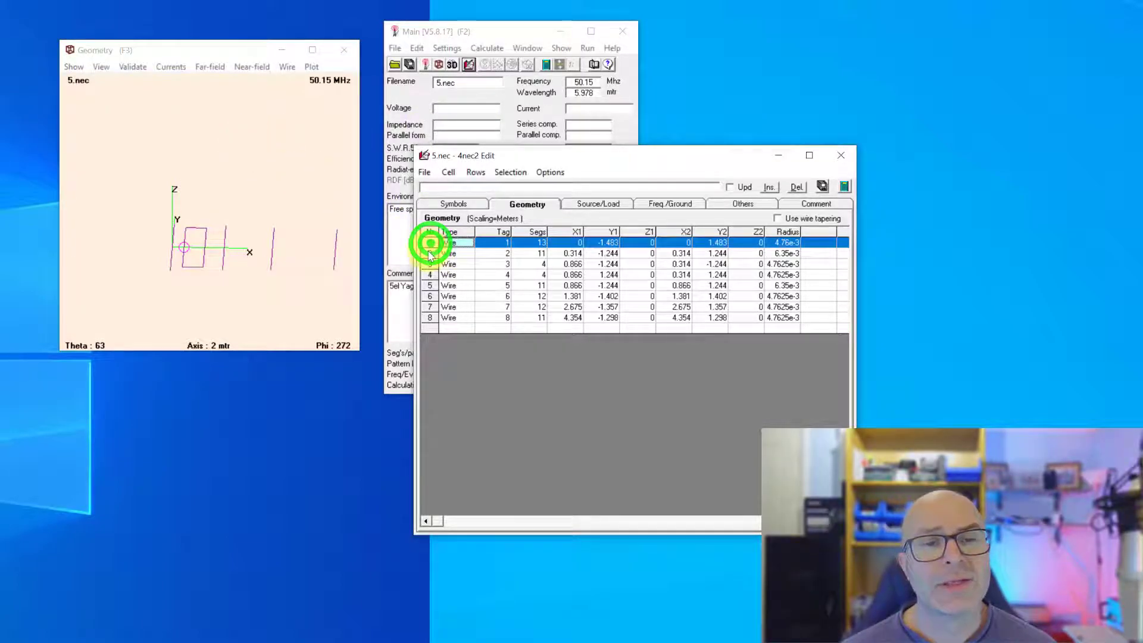
pyautogui.click(430, 253)
pyautogui.click(430, 264)
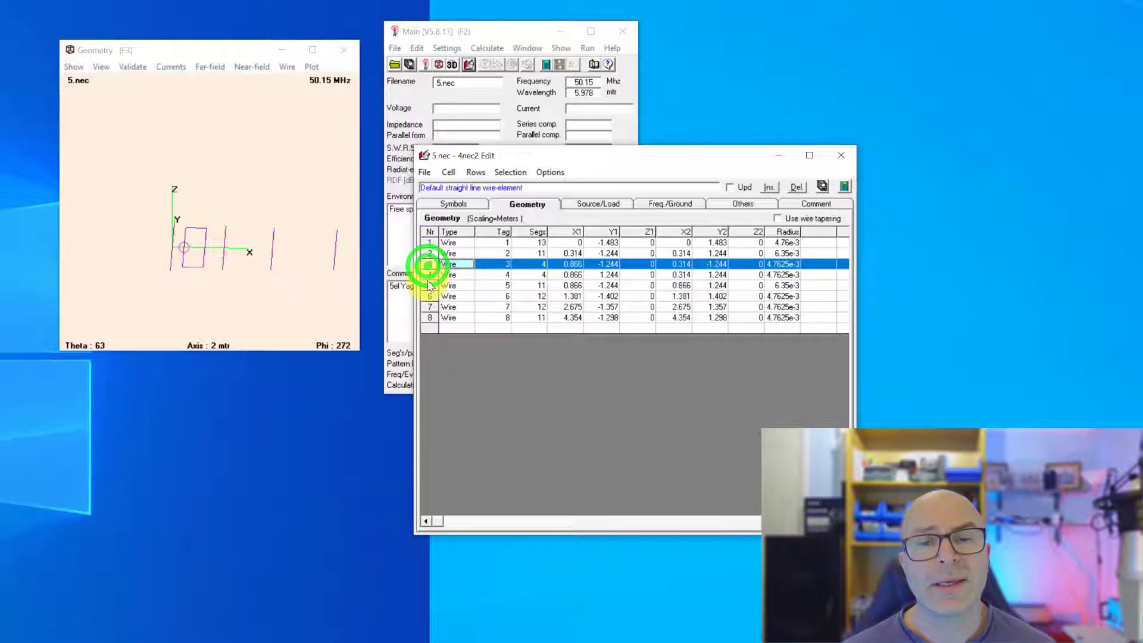
pyautogui.click(429, 274)
pyautogui.click(429, 285)
pyautogui.click(427, 301)
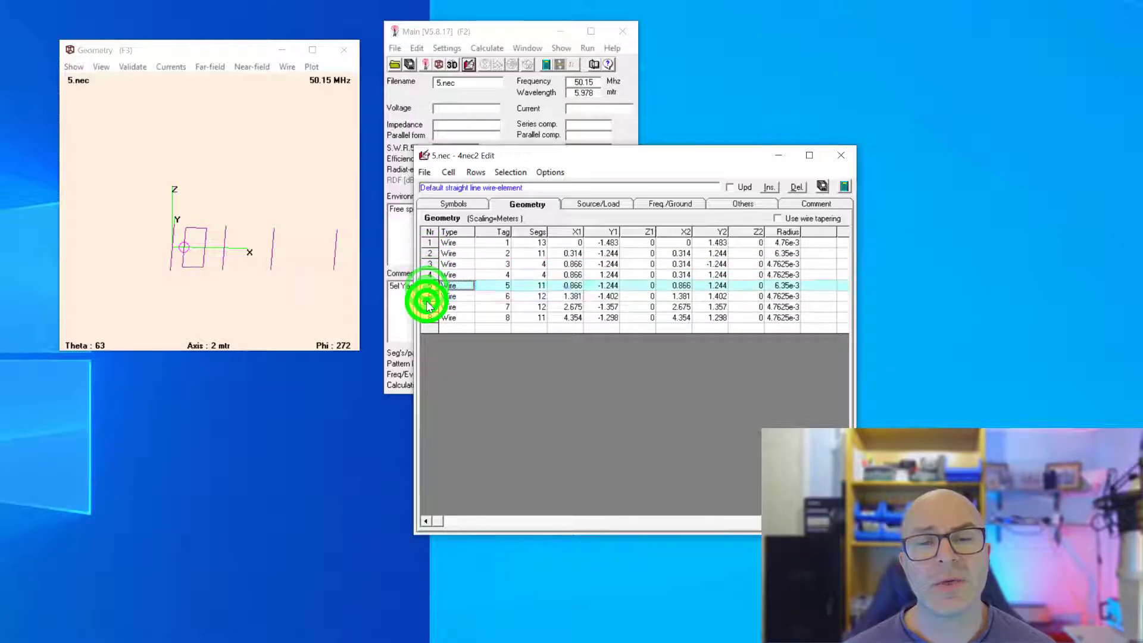
pyautogui.click(427, 307)
pyautogui.click(426, 317)
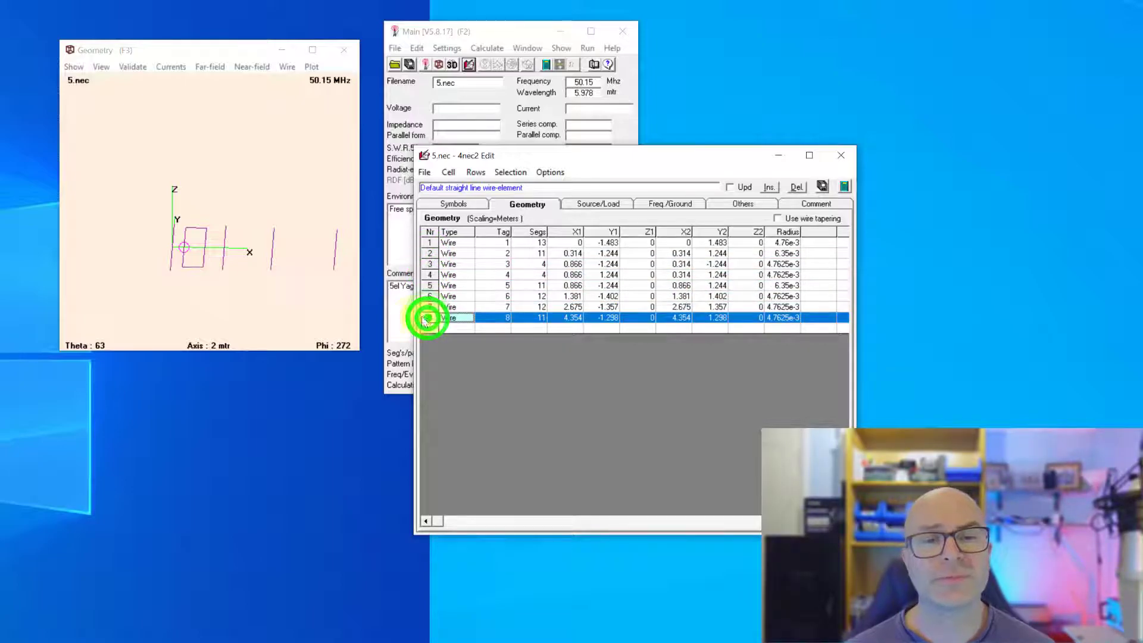
# Step: Rotate the antenna drawing to an oblique view and match wires 1 to 8 in the table to its elements
pyautogui.moveTo(238, 268); pyautogui.dragTo(268, 293)
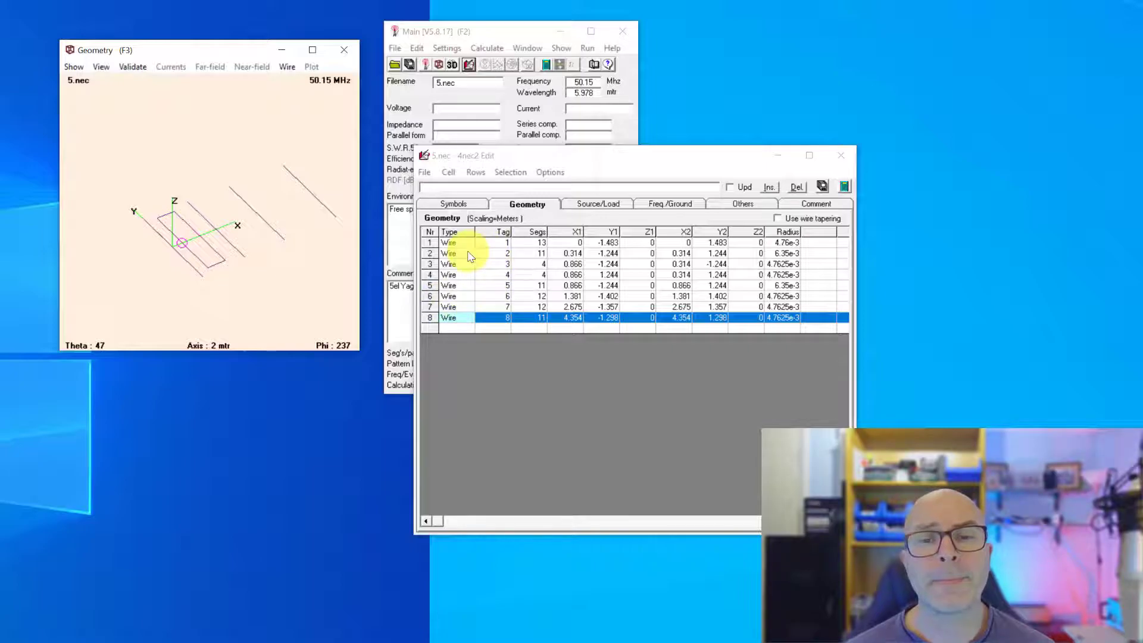
pyautogui.click(428, 243)
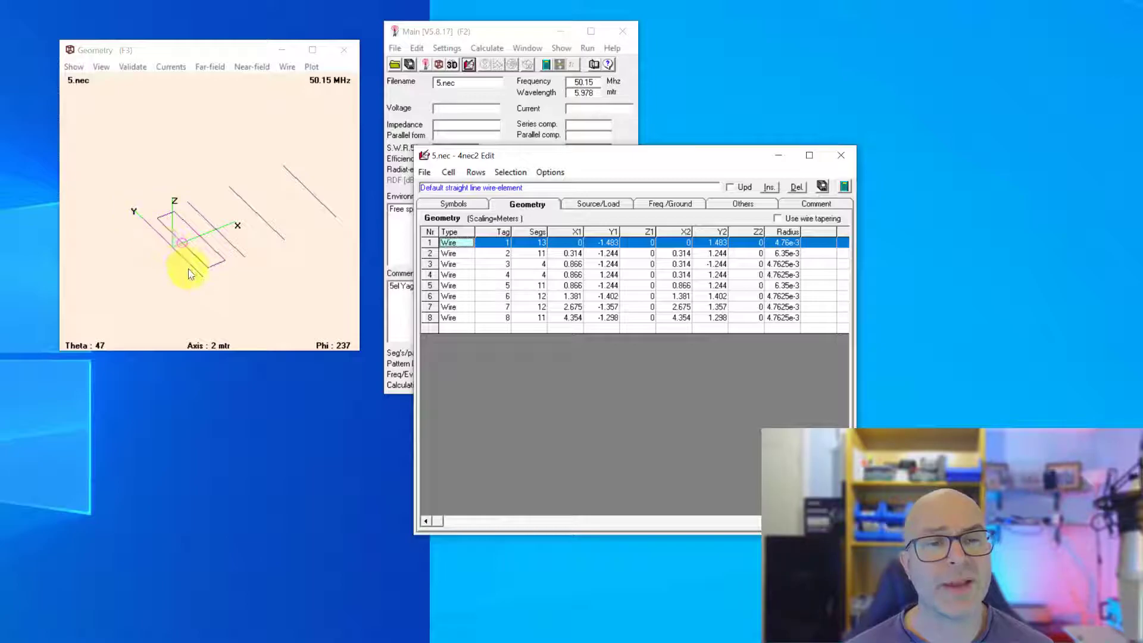
pyautogui.click(424, 254)
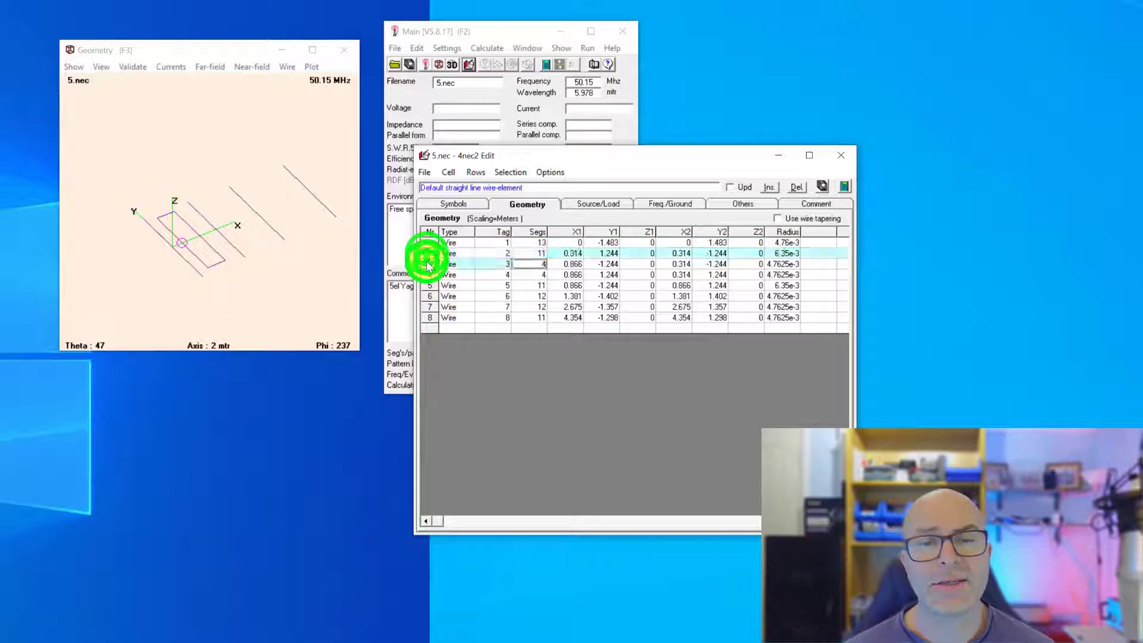
pyautogui.click(424, 264)
pyautogui.click(424, 274)
pyautogui.click(425, 286)
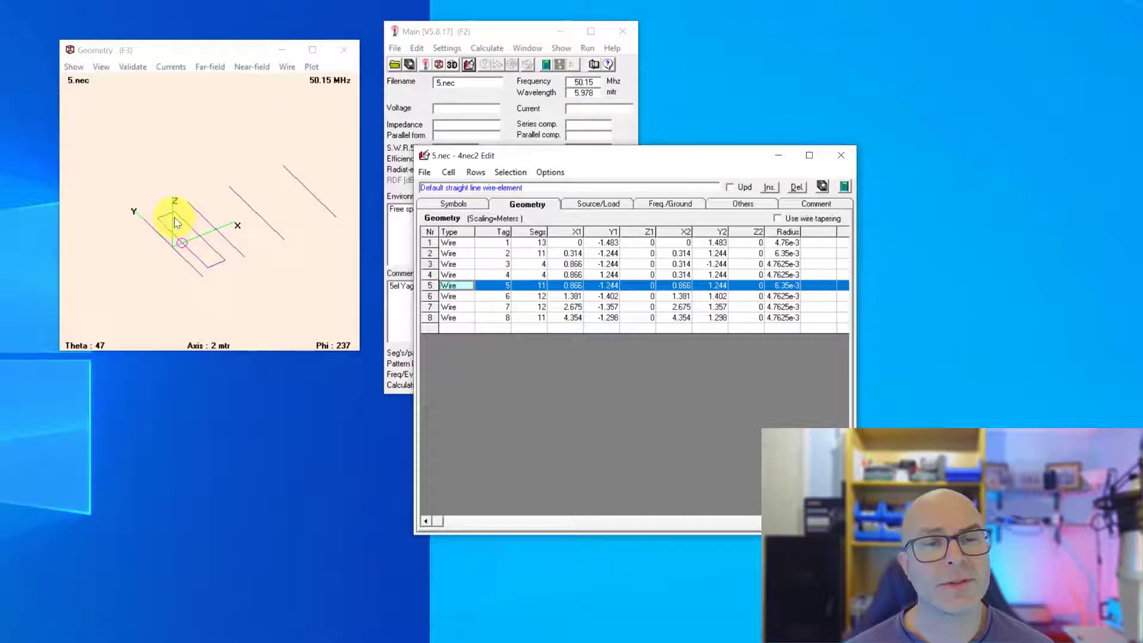
pyautogui.click(427, 297)
pyautogui.click(427, 307)
pyautogui.click(427, 318)
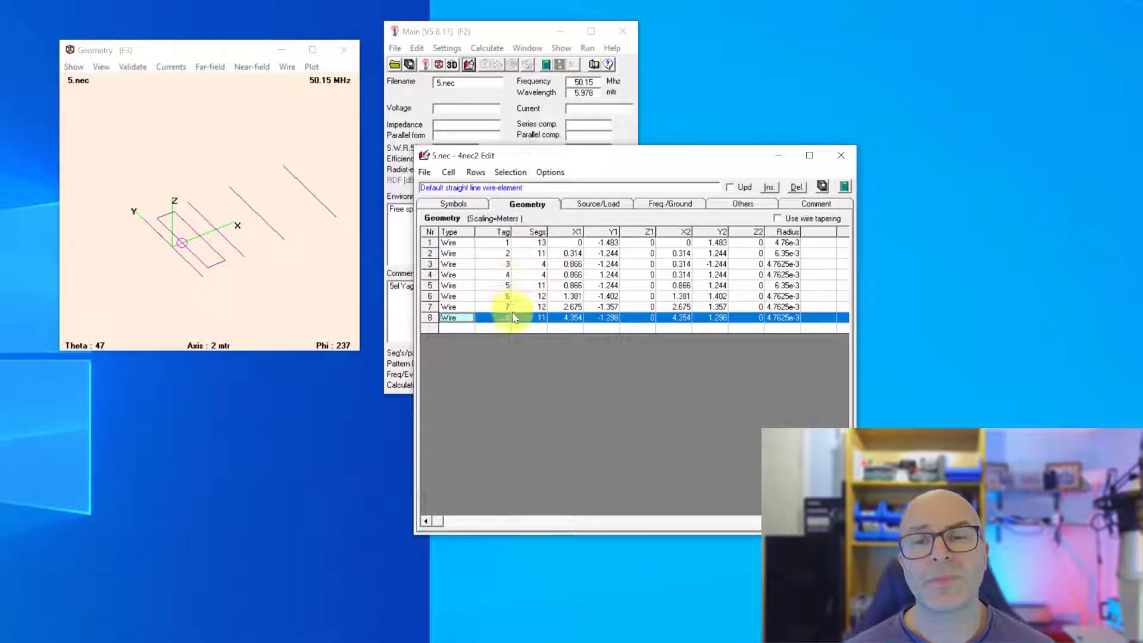
# Step: Examine the segment counts of wires 1, 2 and 4 in the geometry table
pyautogui.click(523, 242)
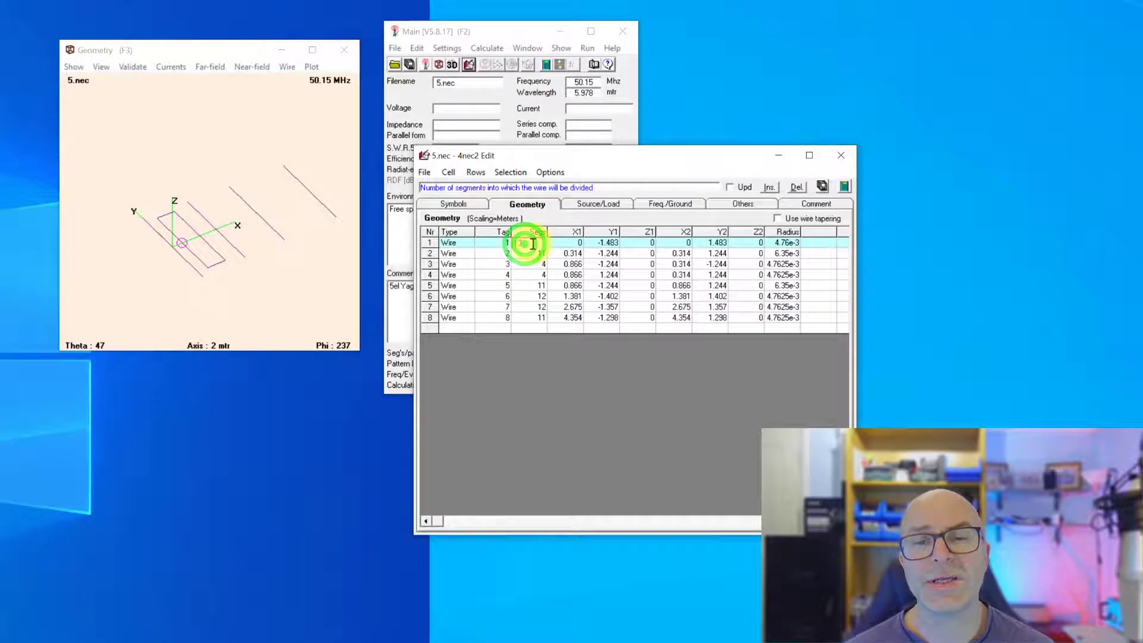
pyautogui.click(532, 255)
pyautogui.click(531, 273)
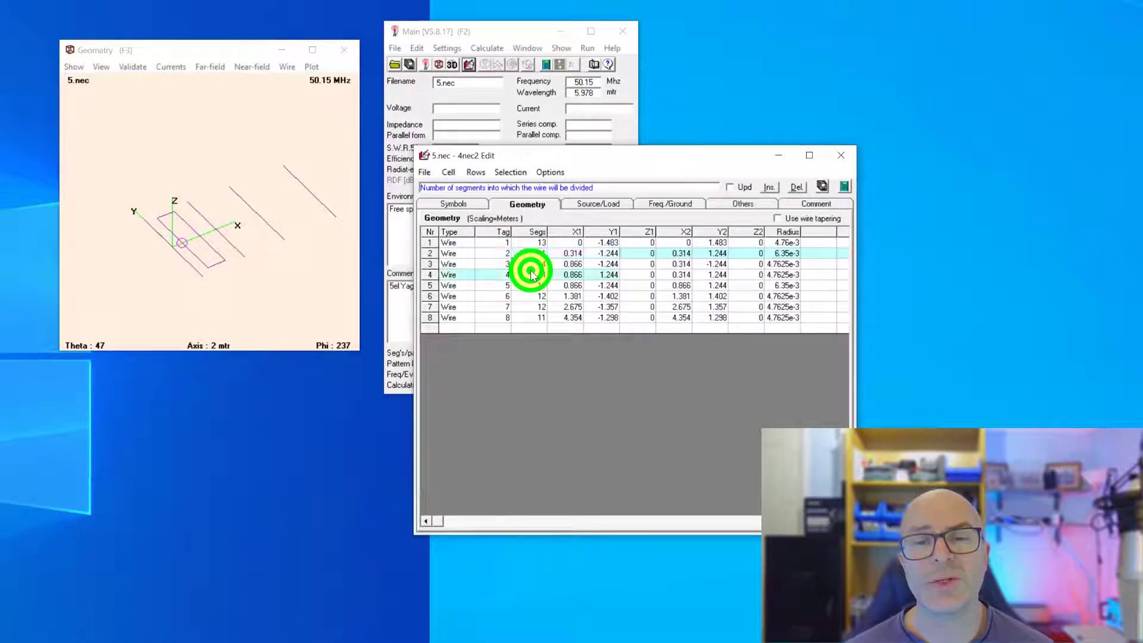
pyautogui.click(529, 221)
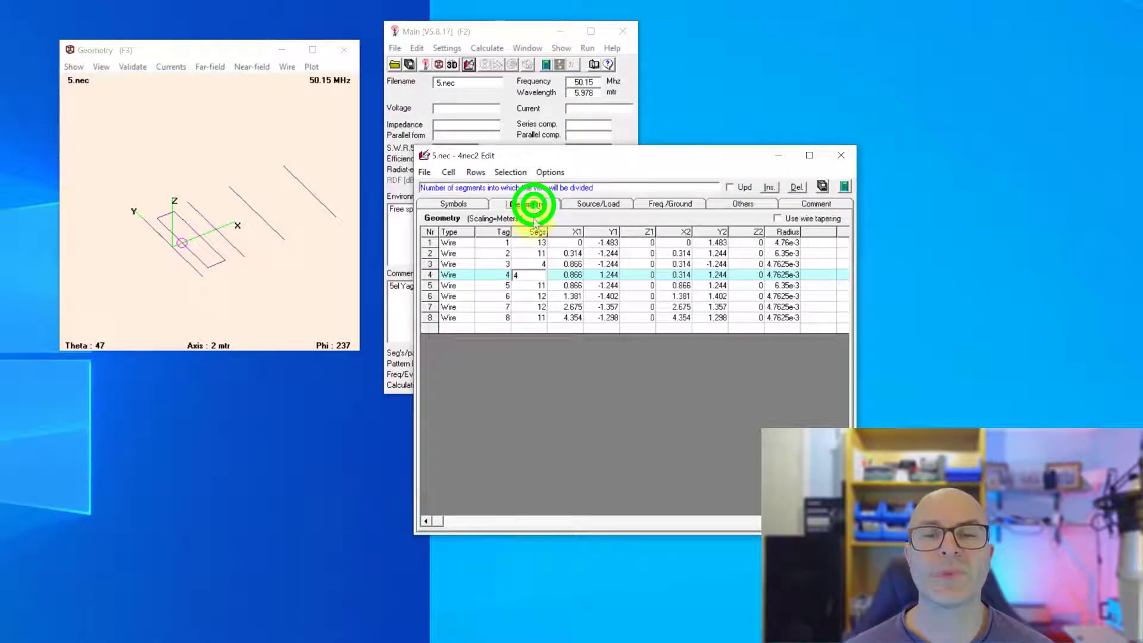
pyautogui.click(545, 378)
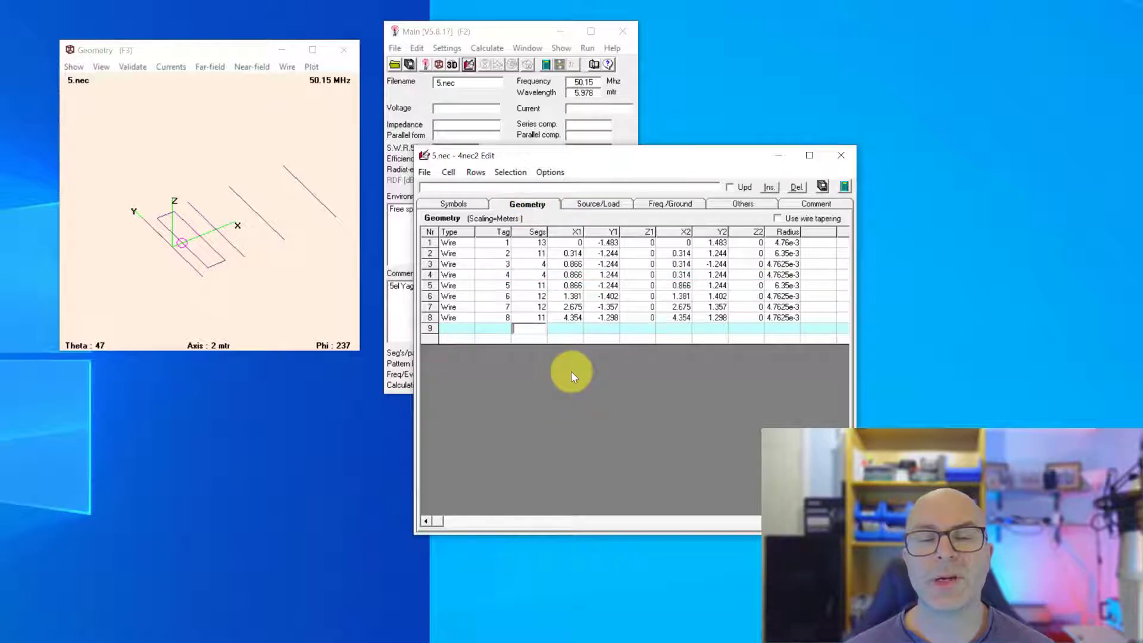
pyautogui.click(424, 330)
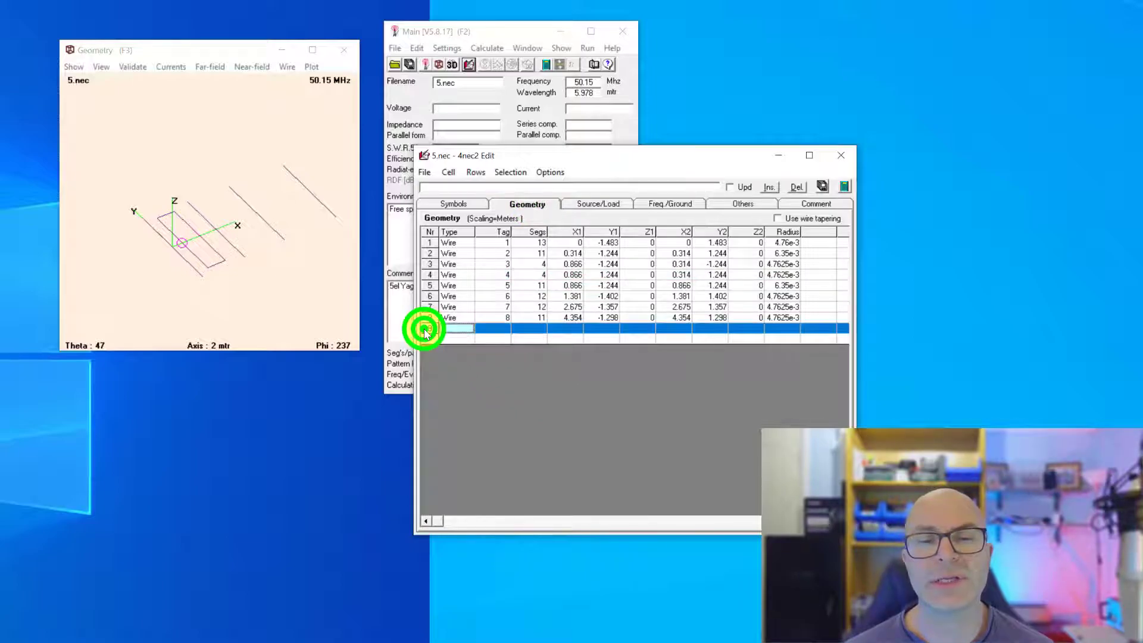
pyautogui.rightClick(425, 331)
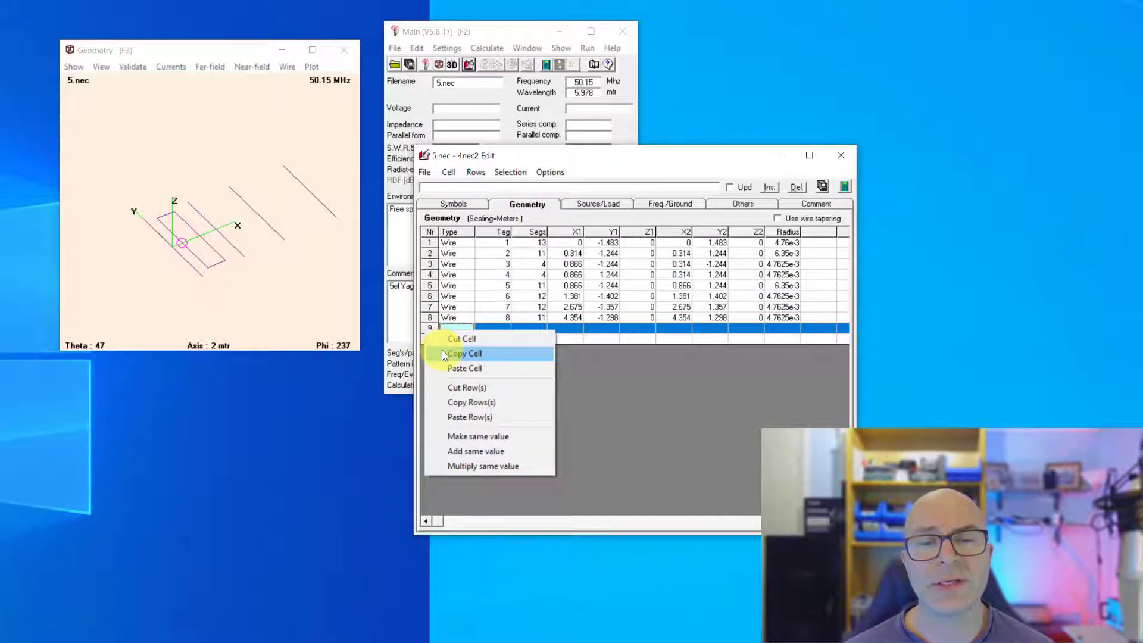
pyautogui.click(442, 338)
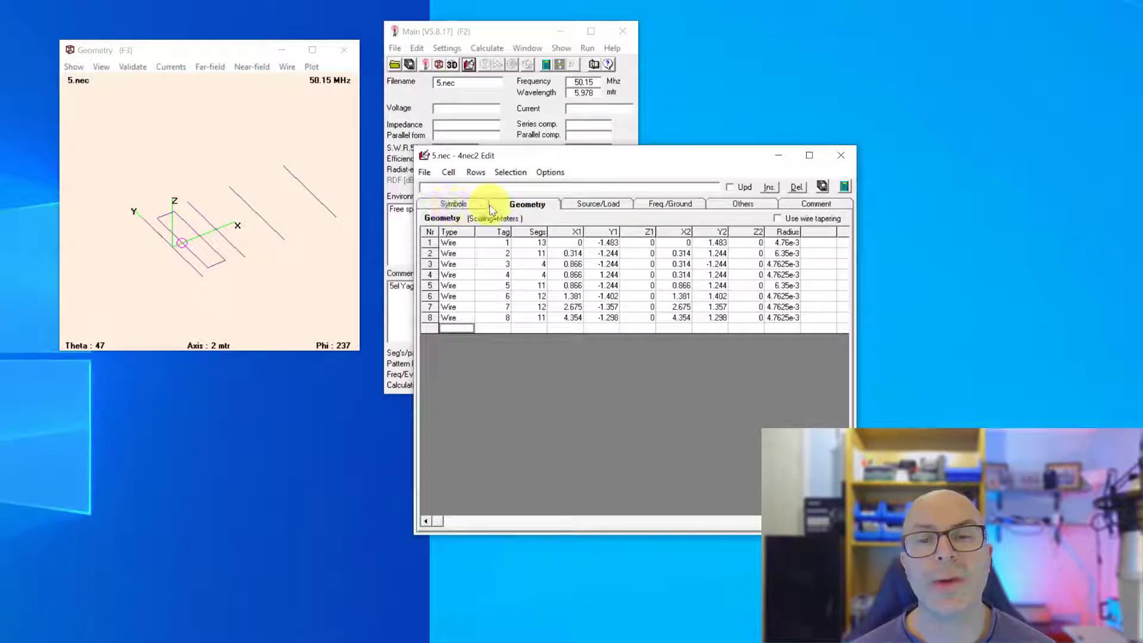
# Step: Review the model's source and loads, frequency and ground, other options, comment, and symbols settings
pyautogui.click(594, 204)
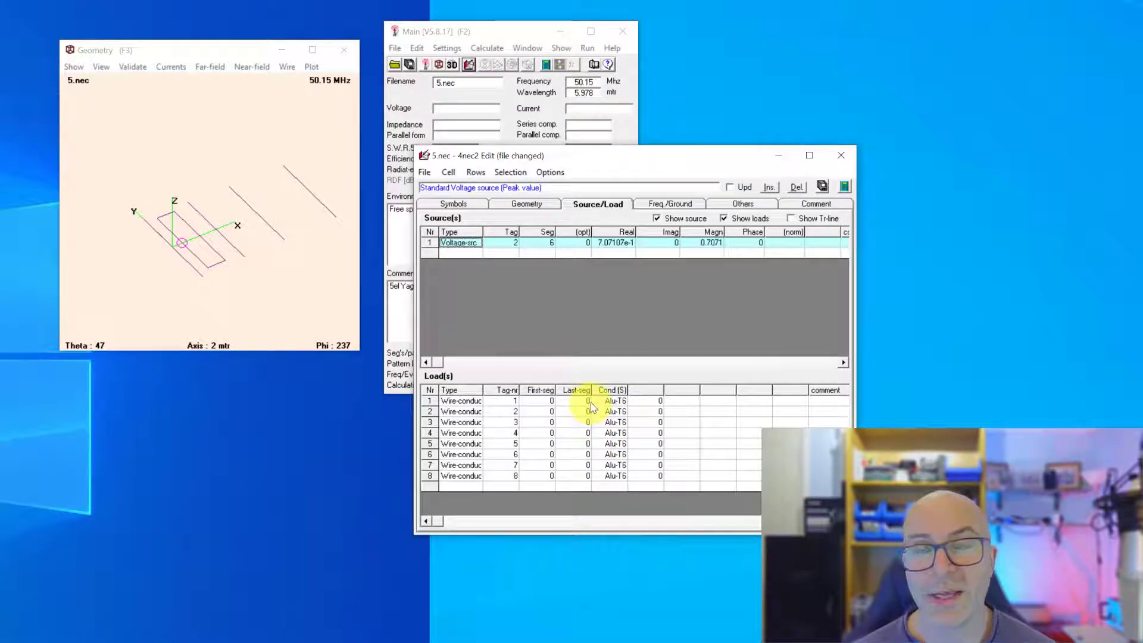
pyautogui.click(650, 205)
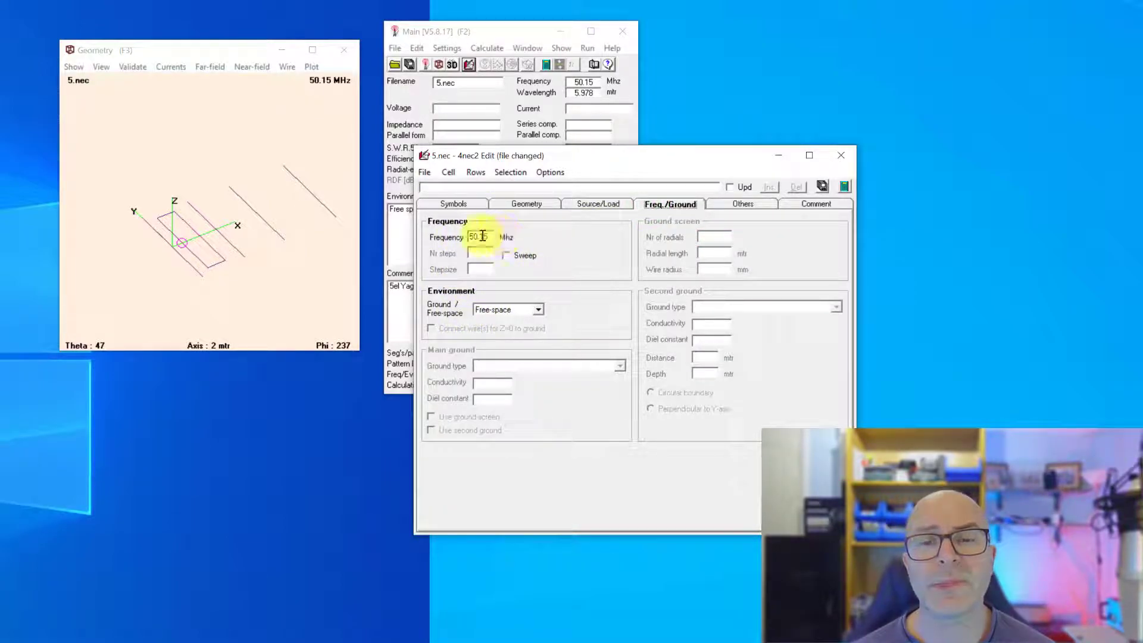
pyautogui.click(510, 571)
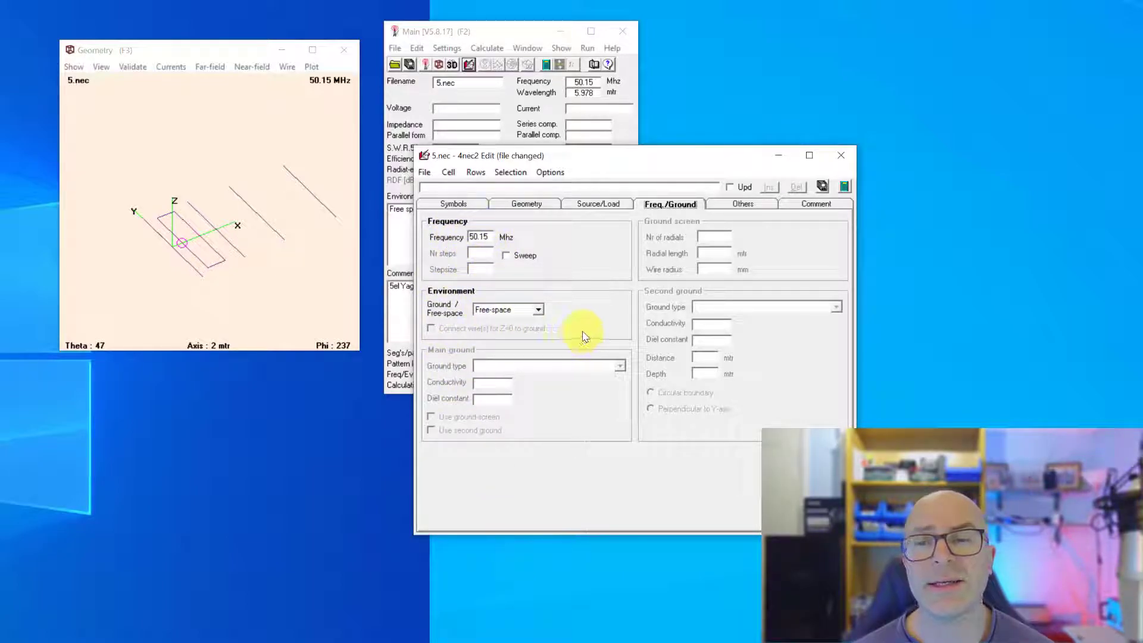
pyautogui.click(732, 204)
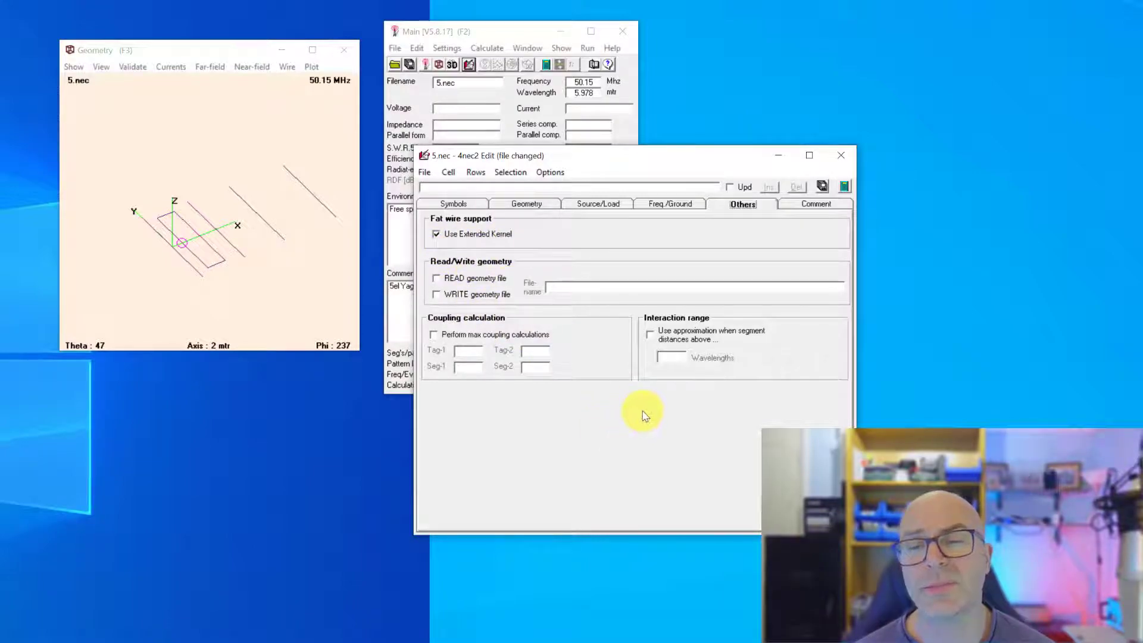
pyautogui.click(796, 207)
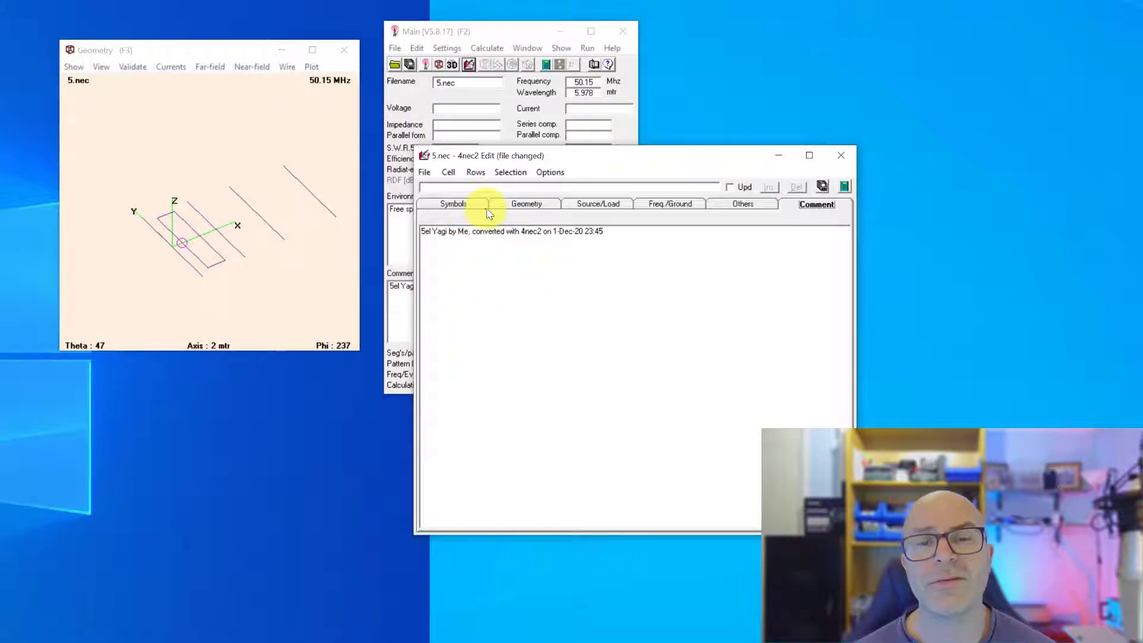
pyautogui.click(464, 200)
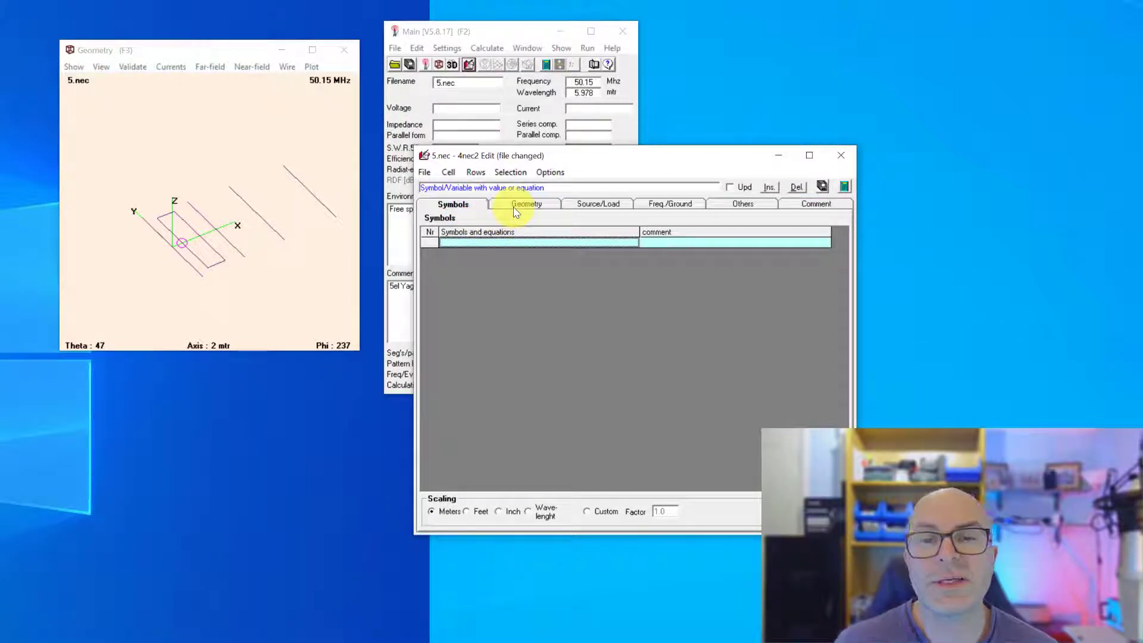
pyautogui.click(513, 207)
pyautogui.click(463, 208)
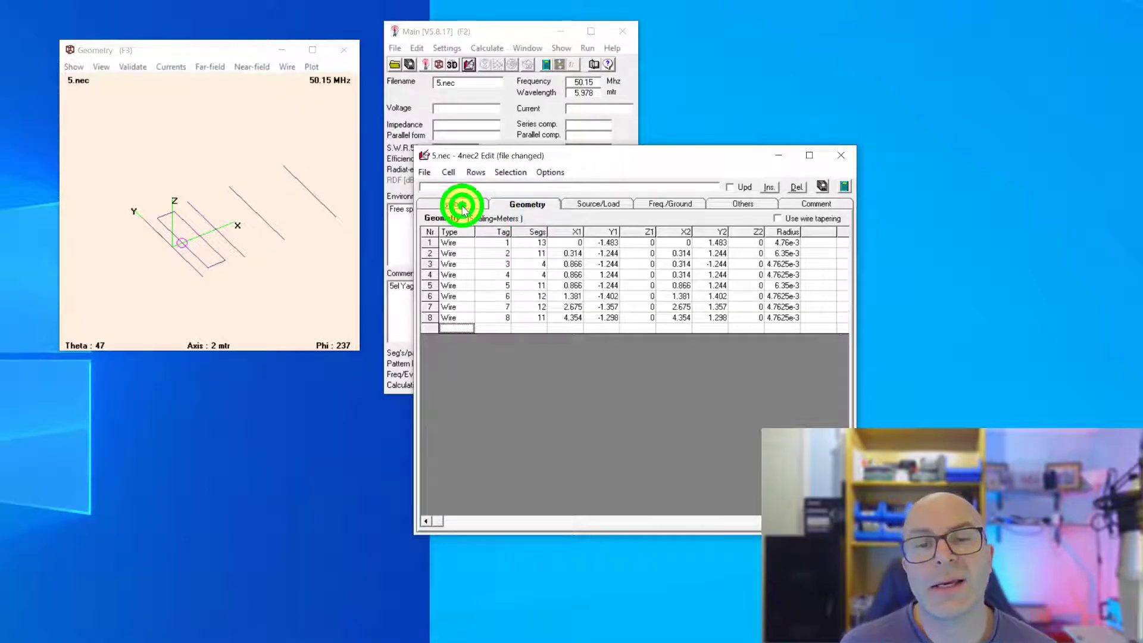
# Step: Show the antenna structure in the 3D viewer, arrange the windows, and rotate the model to an oblique angle
pyautogui.moveTo(475, 154); pyautogui.dragTo(527, 132)
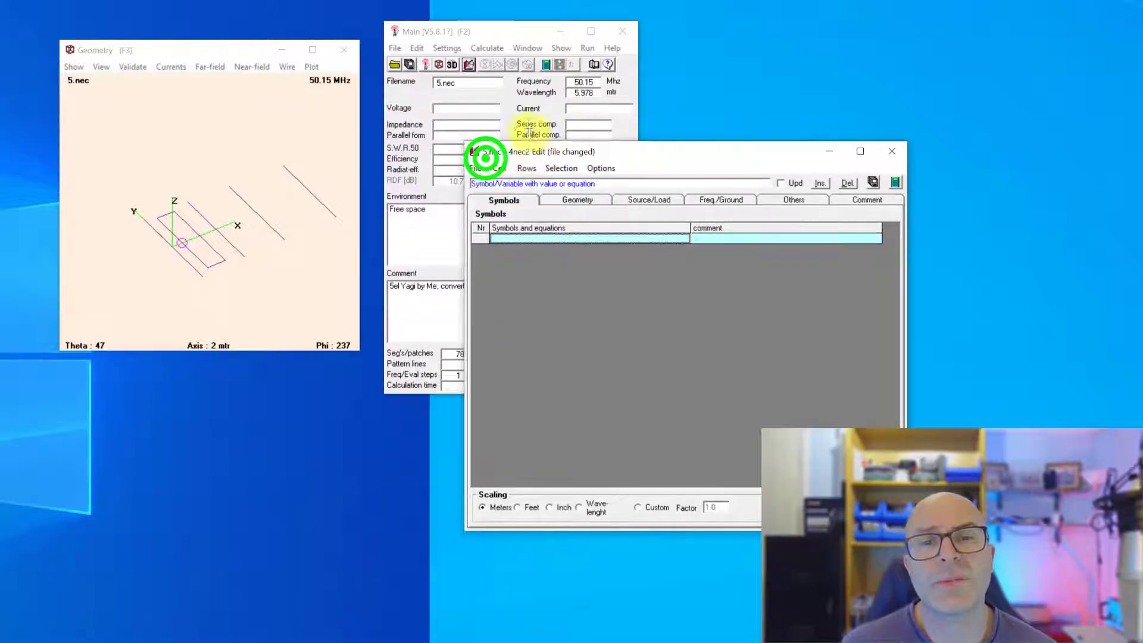
pyautogui.click(451, 64)
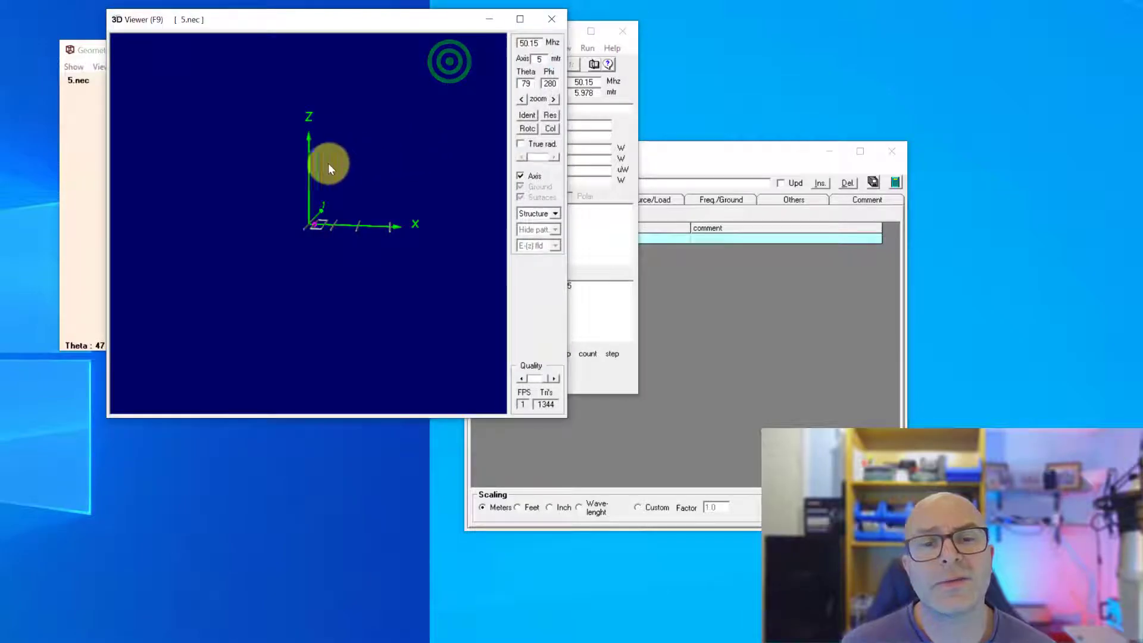
pyautogui.moveTo(298, 19); pyautogui.dragTo(98, 27)
pyautogui.click(200, 203)
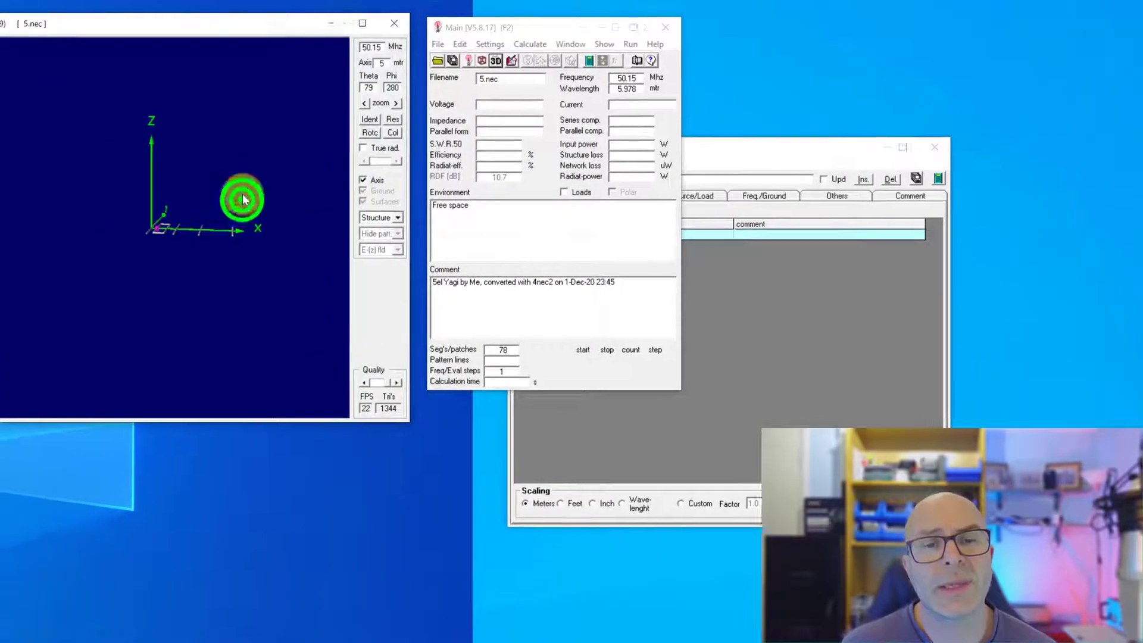
pyautogui.moveTo(244, 200)
pyautogui.mouseDown()
pyautogui.moveTo(278, 176)
pyautogui.moveTo(192, 209)
pyautogui.moveTo(268, 235)
pyautogui.moveTo(270, 203)
pyautogui.moveTo(258, 249)
pyautogui.moveTo(174, 216)
pyautogui.moveTo(239, 192)
pyautogui.moveTo(251, 242)
pyautogui.moveTo(233, 219)
pyautogui.mouseUp()
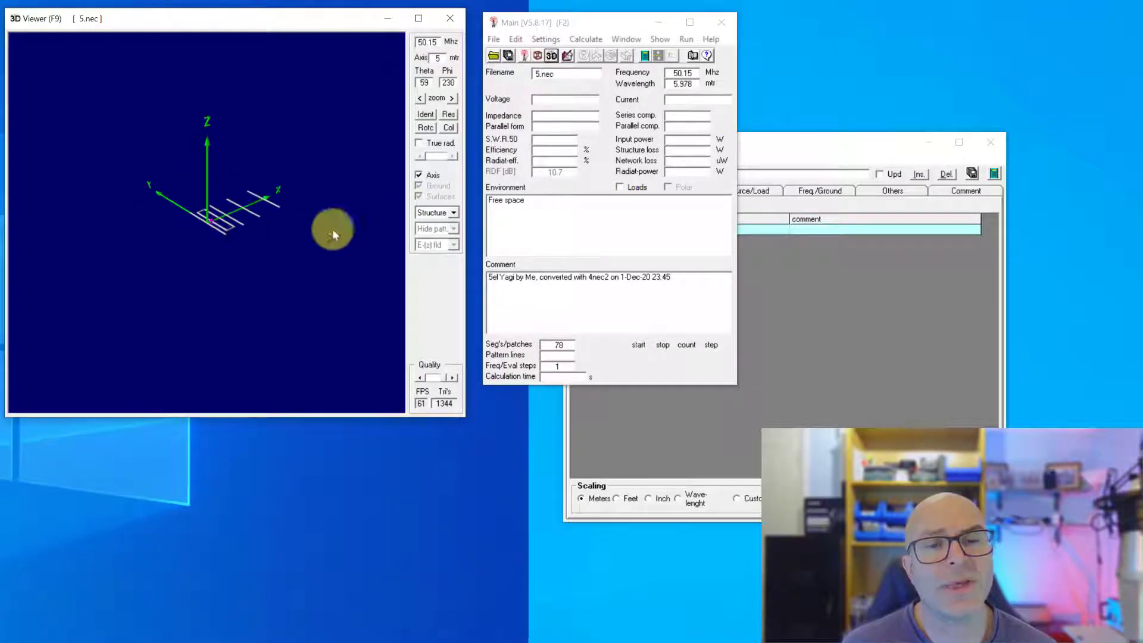
pyautogui.click(433, 220)
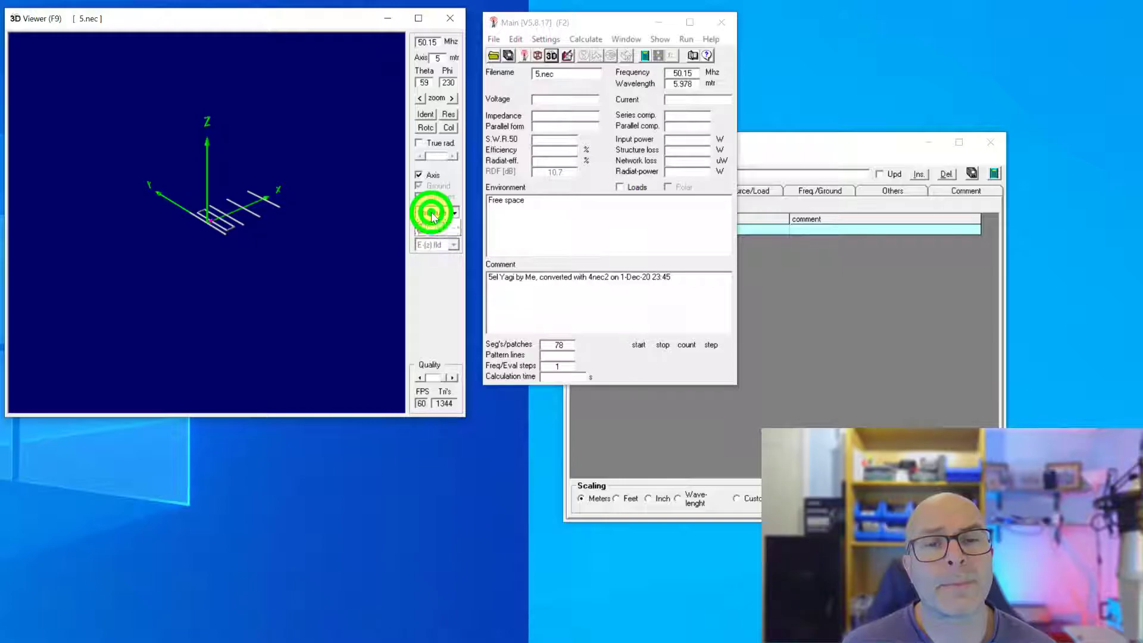
pyautogui.click(438, 209)
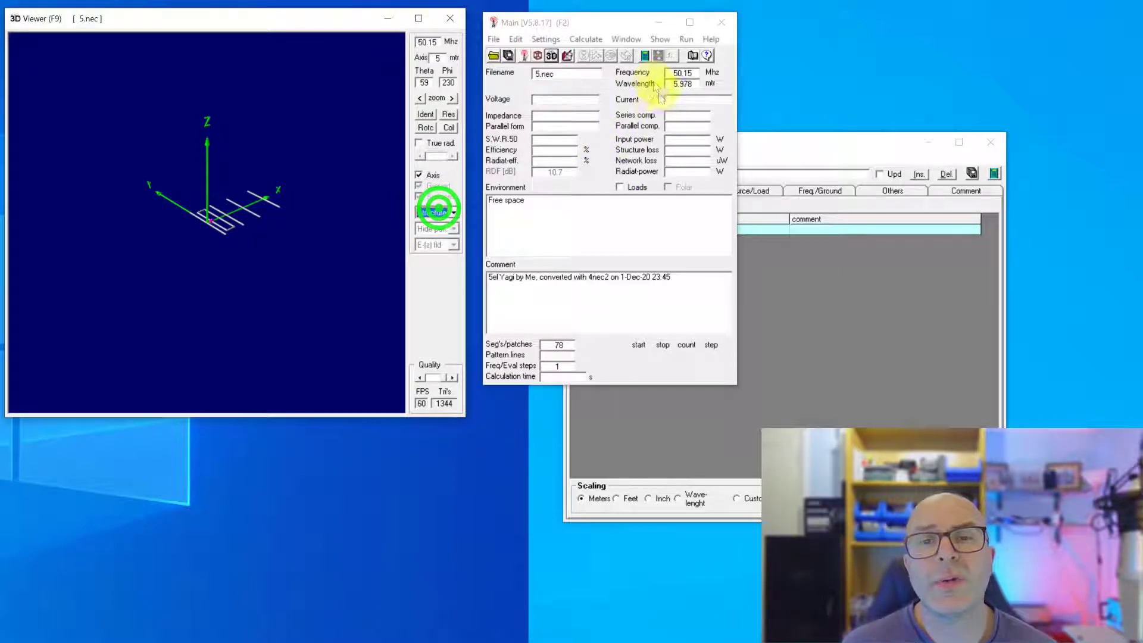
# Step: Generate the full far field pattern at 1 degree resolution and display it as a multi-color pattern in the 3D viewer
pyautogui.click(644, 56)
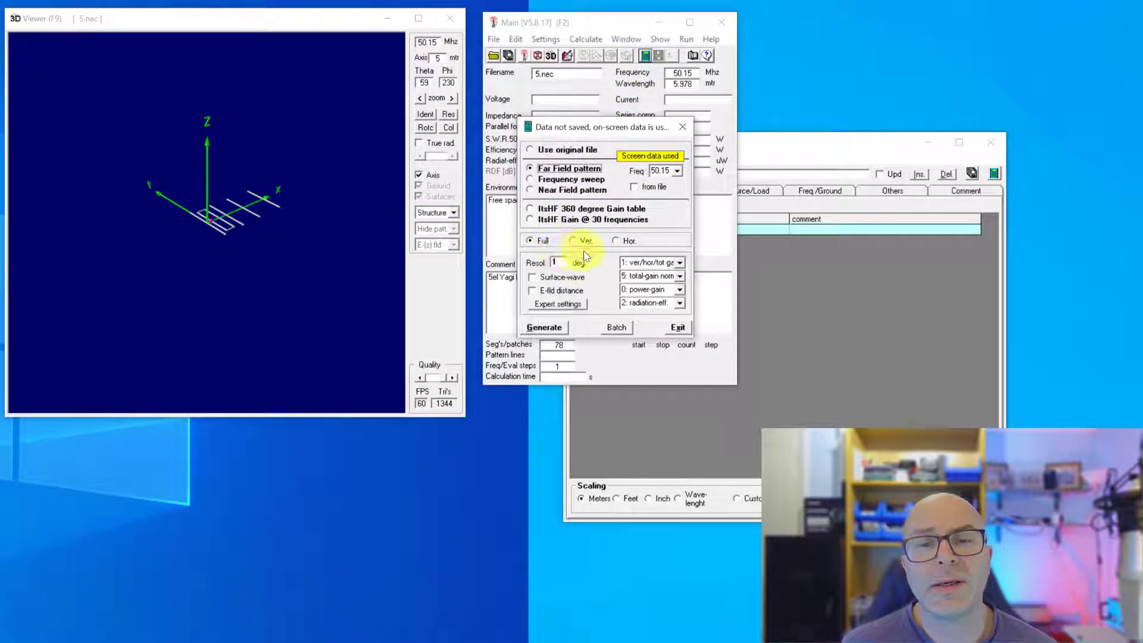
pyautogui.click(544, 327)
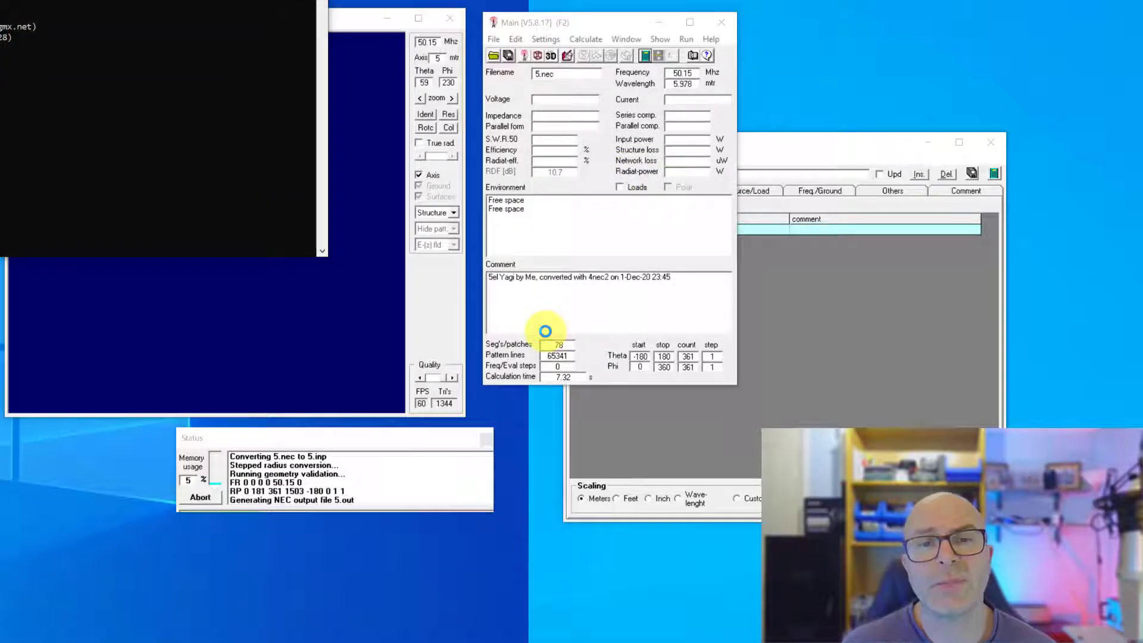
pyautogui.click(311, 13)
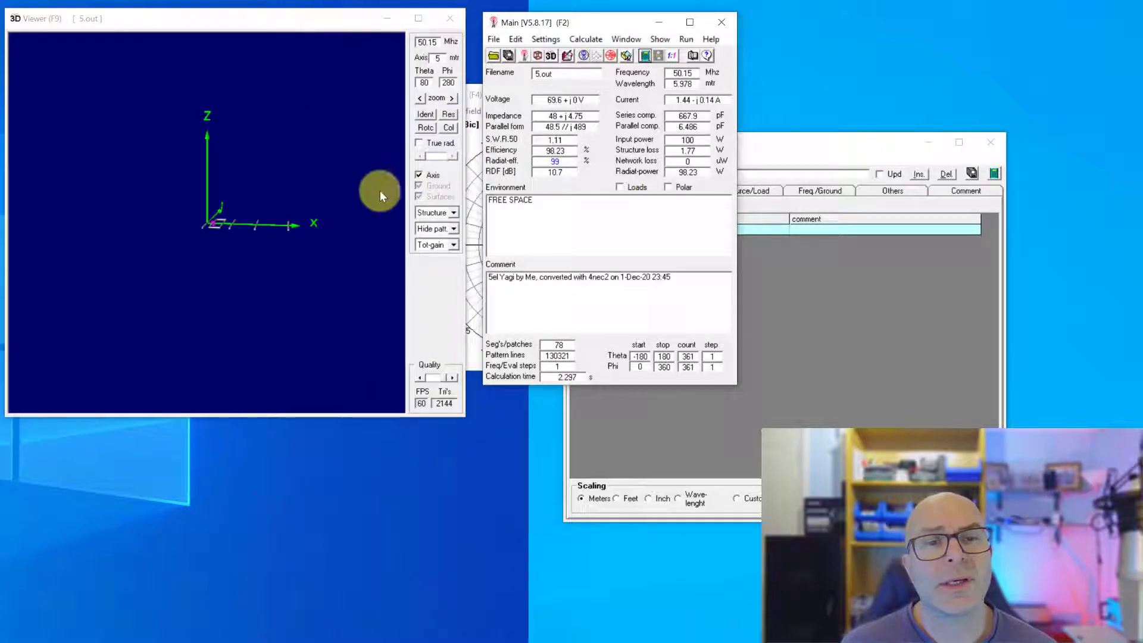
pyautogui.click(452, 228)
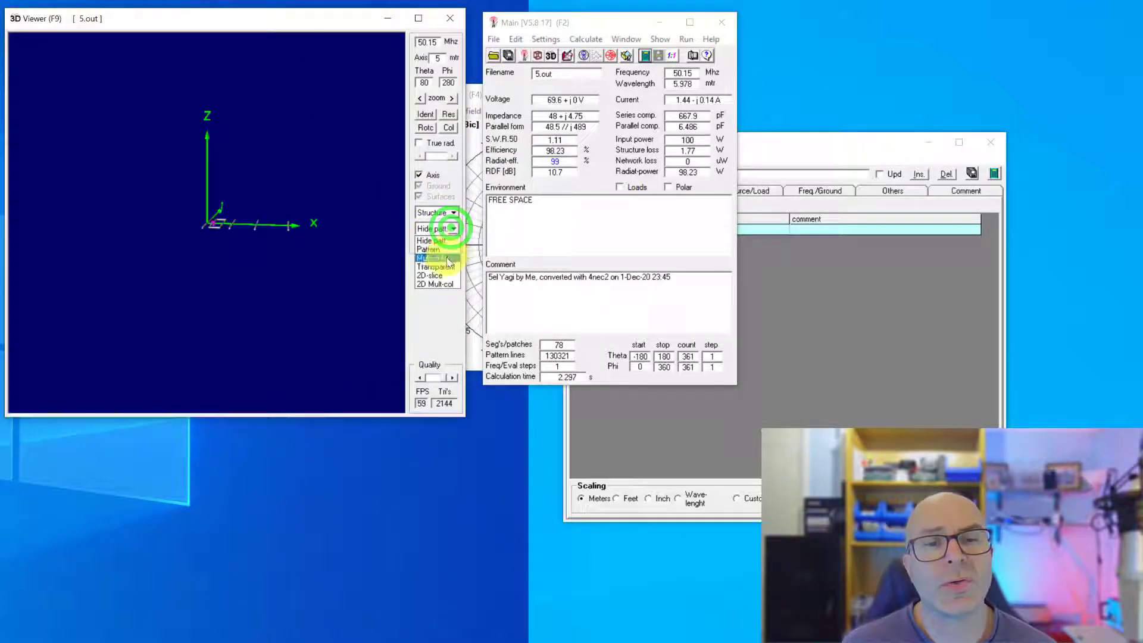
pyautogui.click(446, 258)
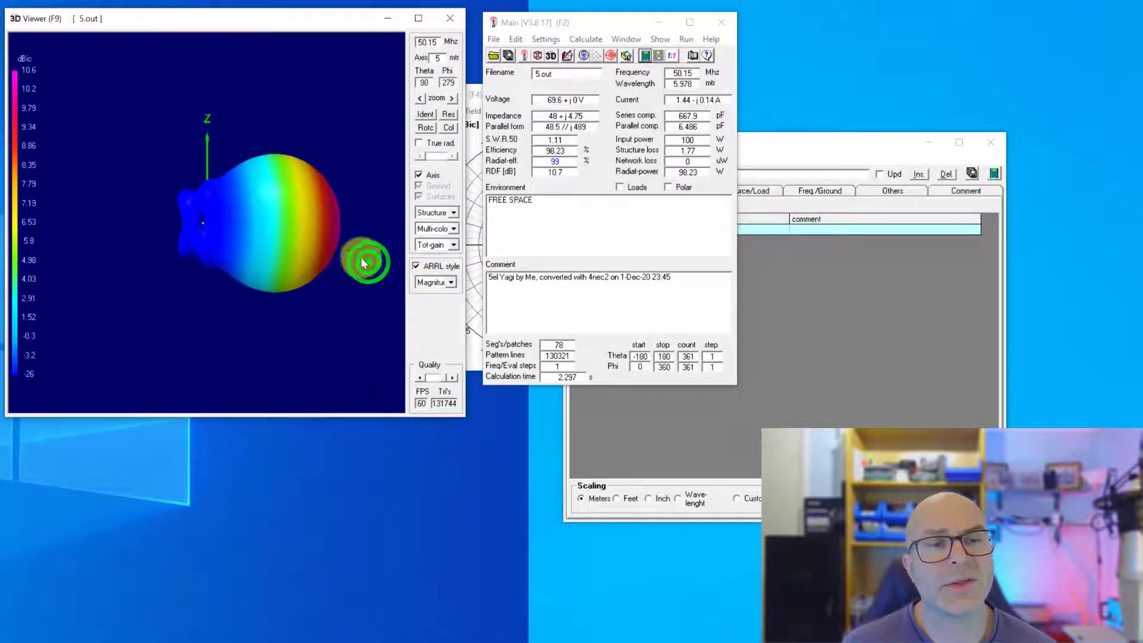
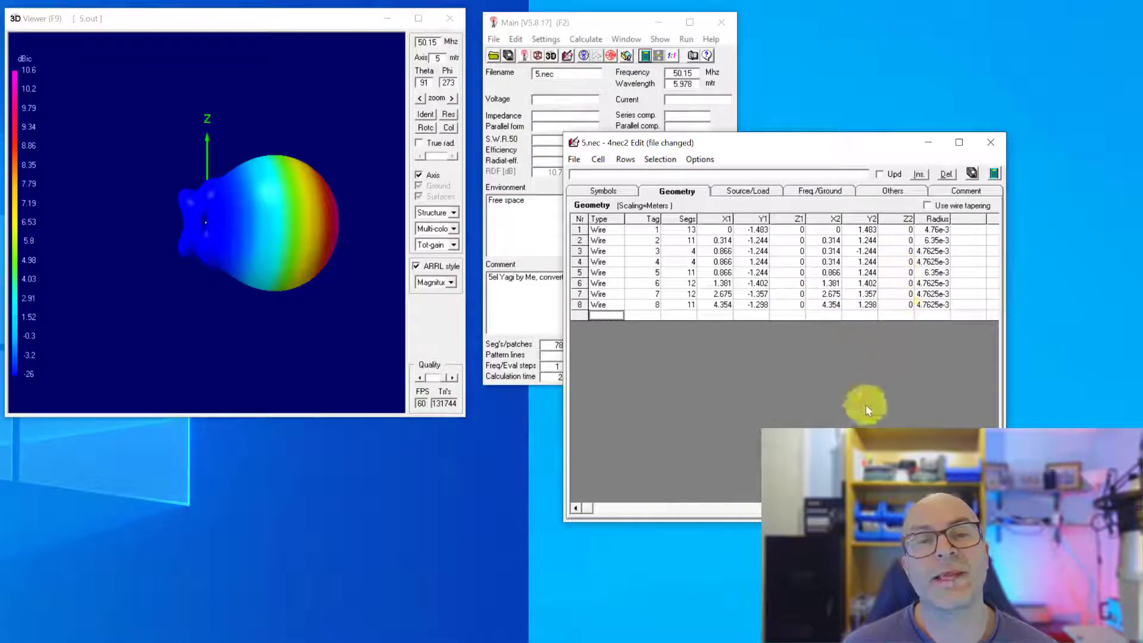
# Step: Define the symbol h=10 in the model's symbols table with the comment "height above ground"
pyautogui.click(594, 189)
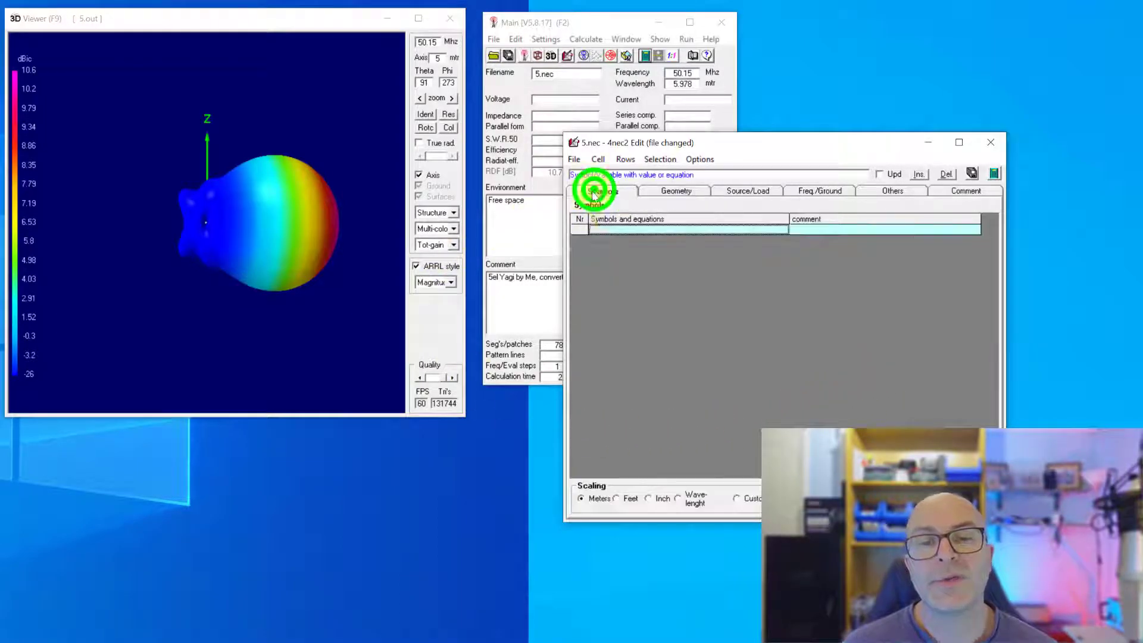
pyautogui.click(595, 231)
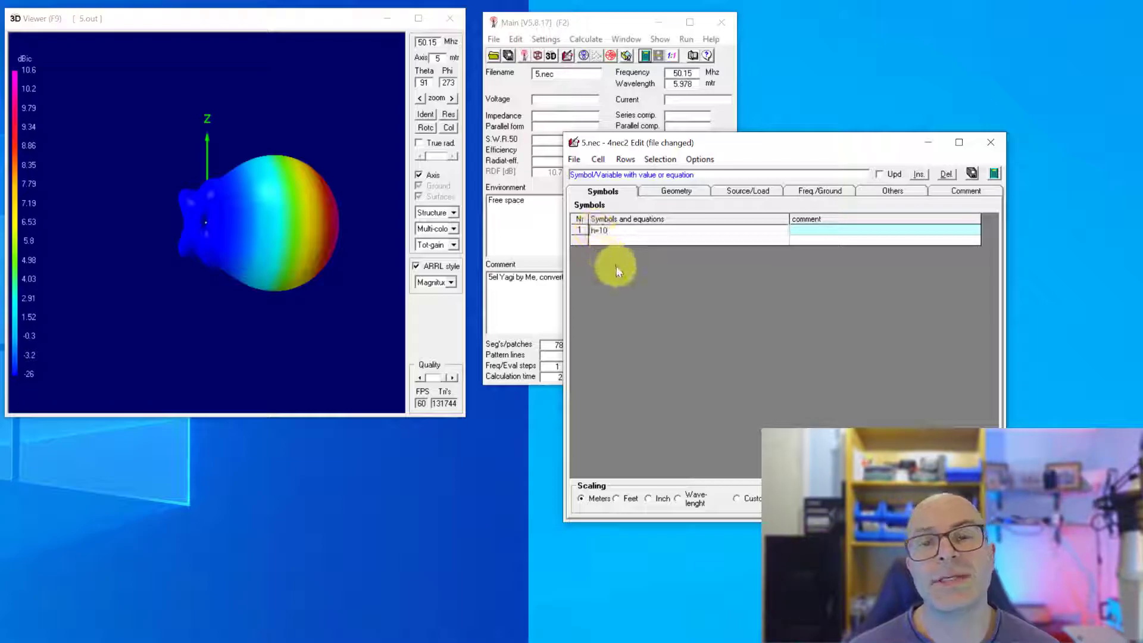
pyautogui.click(803, 230)
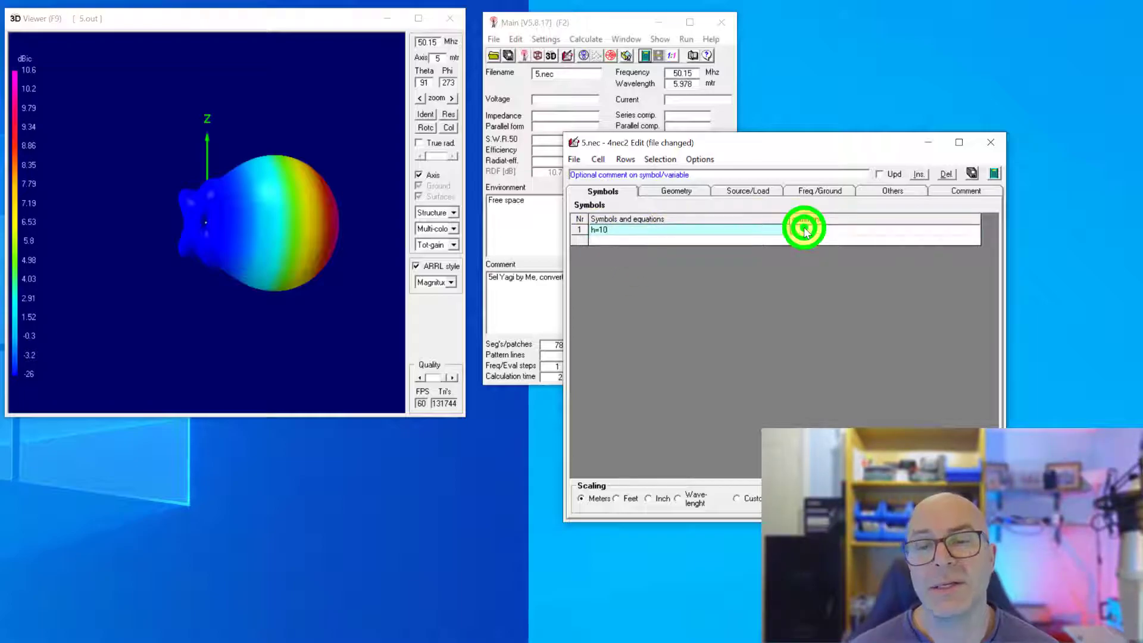
pyautogui.write('height above ground')
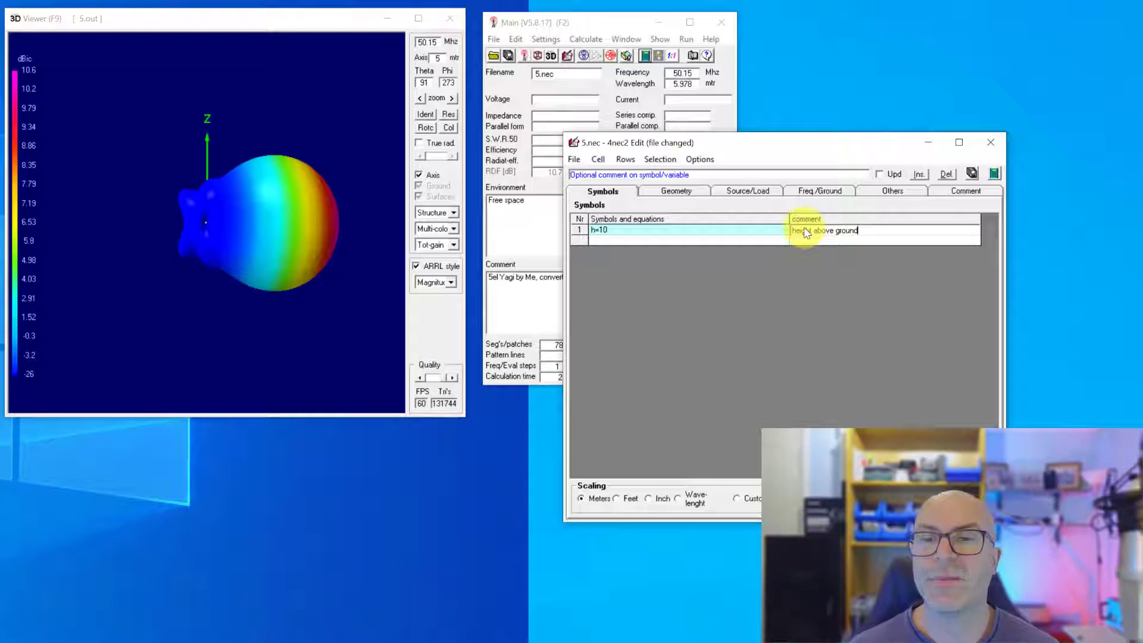
pyautogui.press('Return')
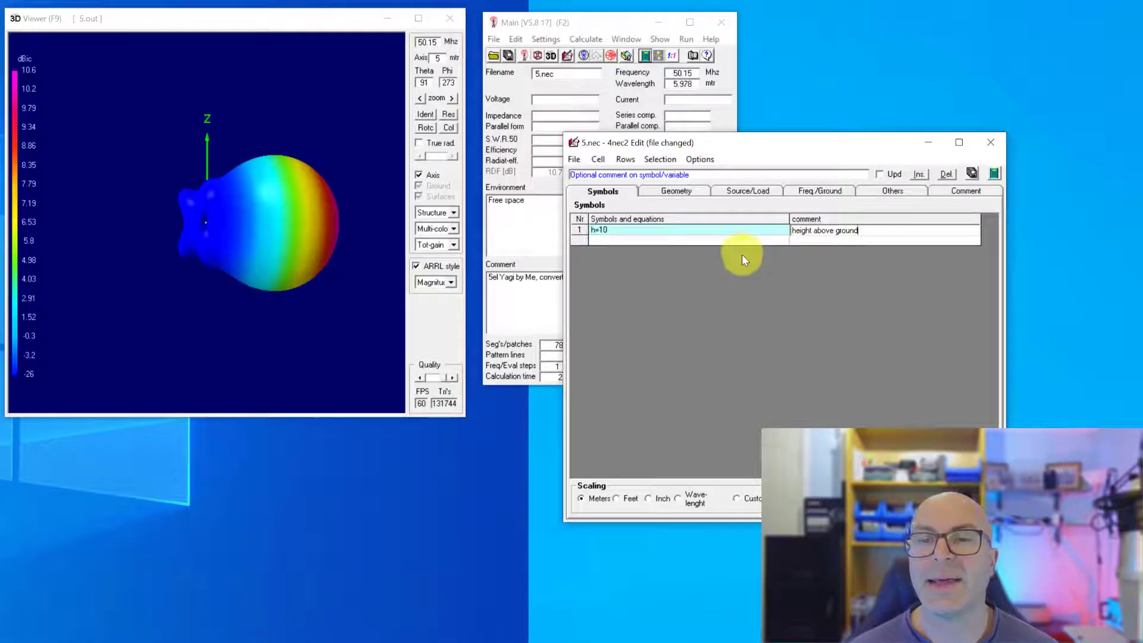
# Step: Set the end-1 Z coordinate (Z1) of wires 1 to 8 in the geometry table to h
pyautogui.click(663, 191)
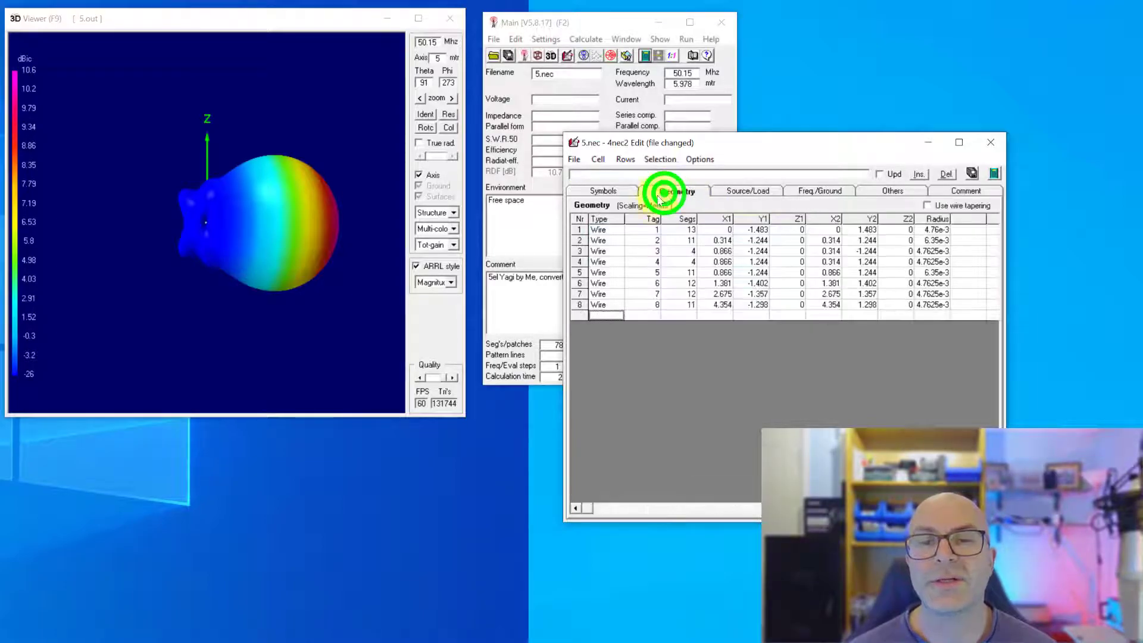
pyautogui.click(790, 229)
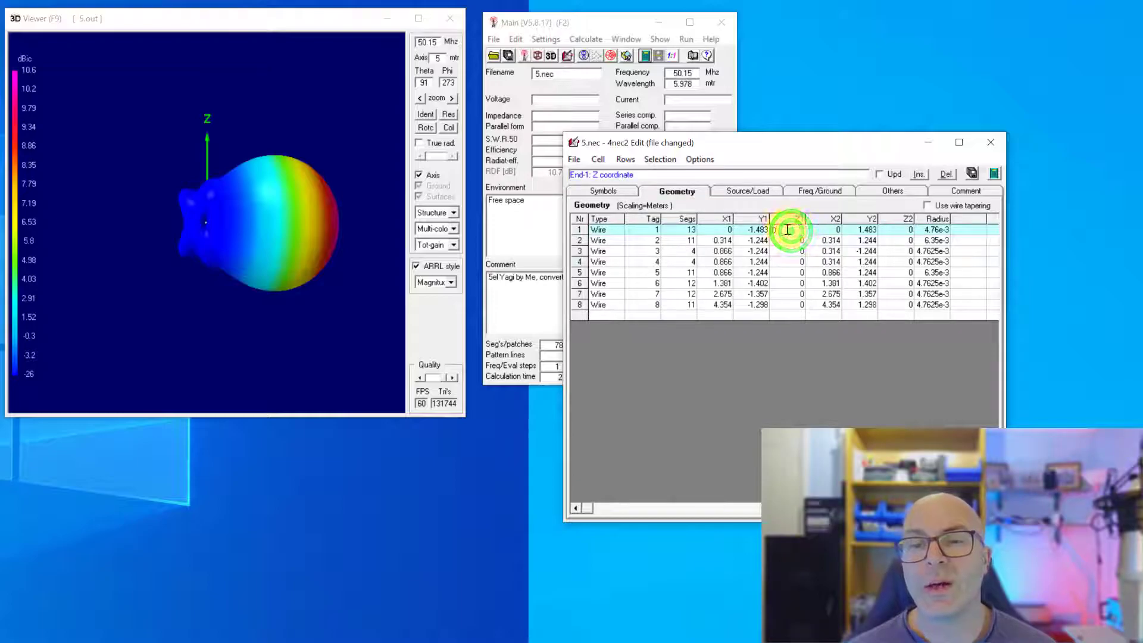
pyautogui.write('h')
pyautogui.press('Down')
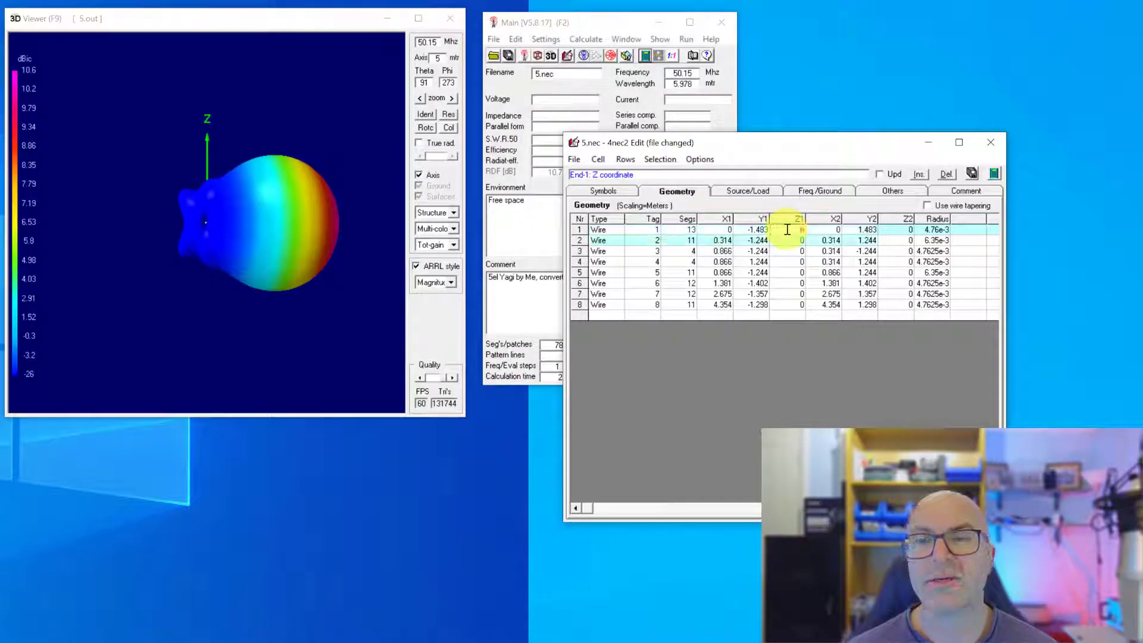
pyautogui.write('h')
pyautogui.press('Down')
pyautogui.write('h')
pyautogui.press('Down')
pyautogui.write('h')
pyautogui.press('Down')
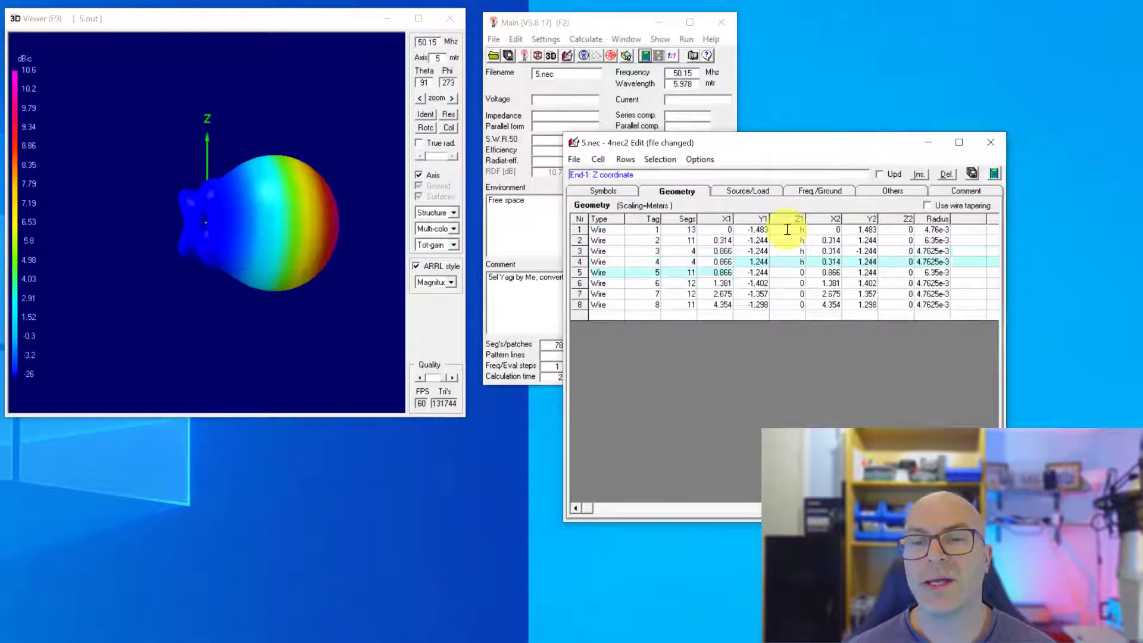
pyautogui.write('h')
pyautogui.press('Down')
pyautogui.write('h')
pyautogui.press('Down')
pyautogui.write('h')
pyautogui.press('Down')
pyautogui.write('h')
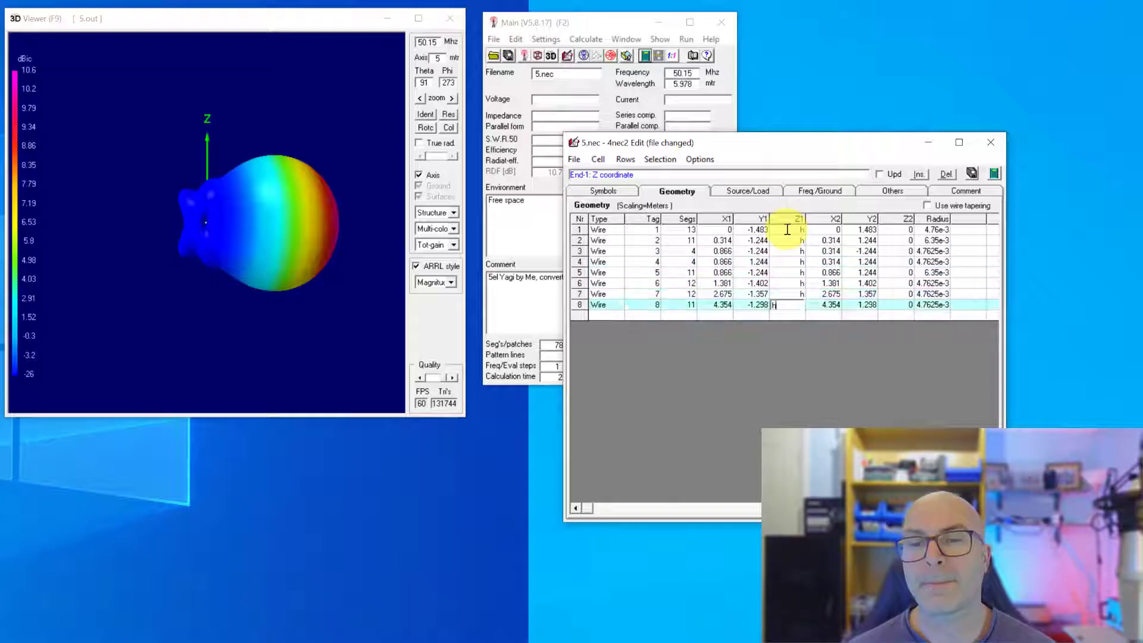
# Step: Set the end-2 Z coordinate (Z2) of all eight wires to h, working upwards from wire 8 to wire 1
pyautogui.write('h')
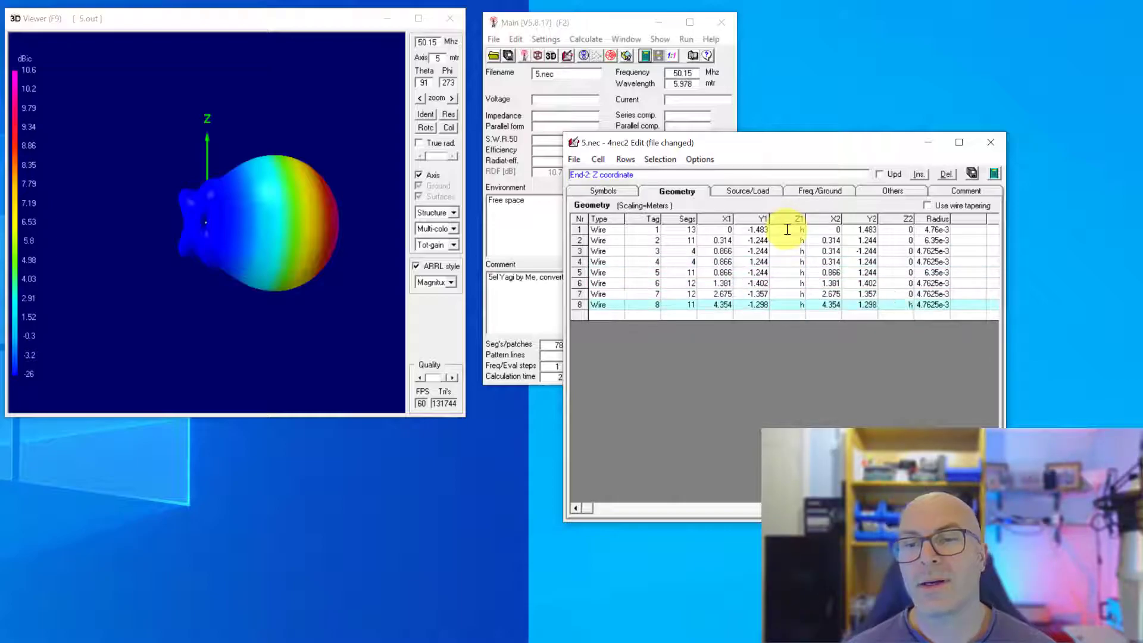
pyautogui.press('Up')
pyautogui.write('h')
pyautogui.press('Up')
pyautogui.write('h')
pyautogui.press('Up')
pyautogui.write('h')
pyautogui.press('Up')
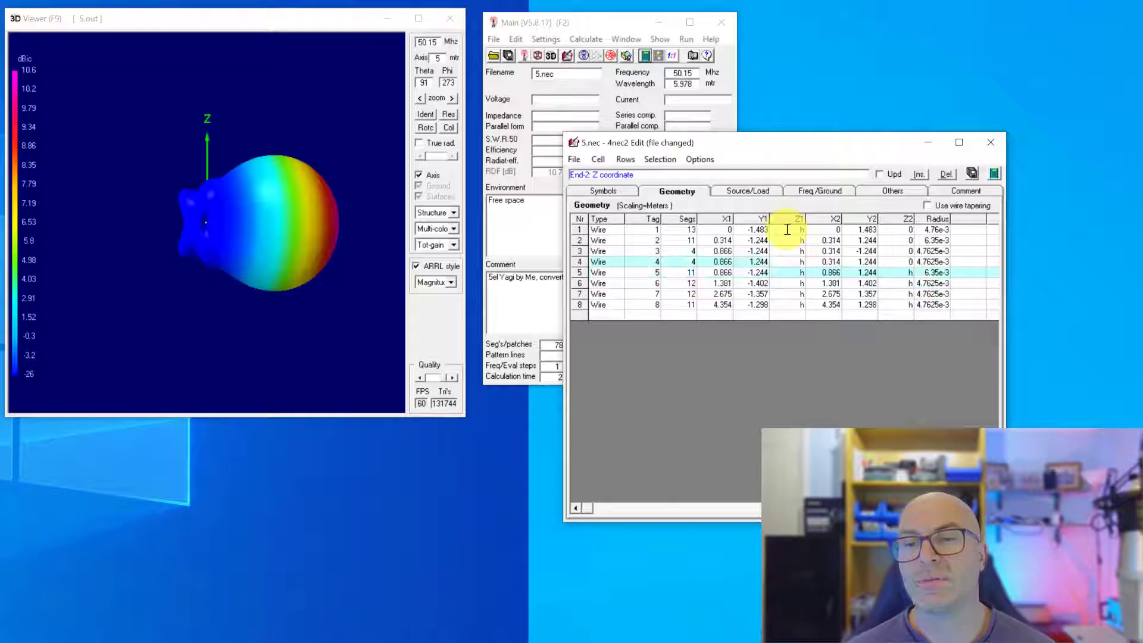
pyautogui.write('h')
pyautogui.press('Up')
pyautogui.write('h')
pyautogui.press('Up')
pyautogui.write('h')
pyautogui.press('Up')
pyautogui.write('h')
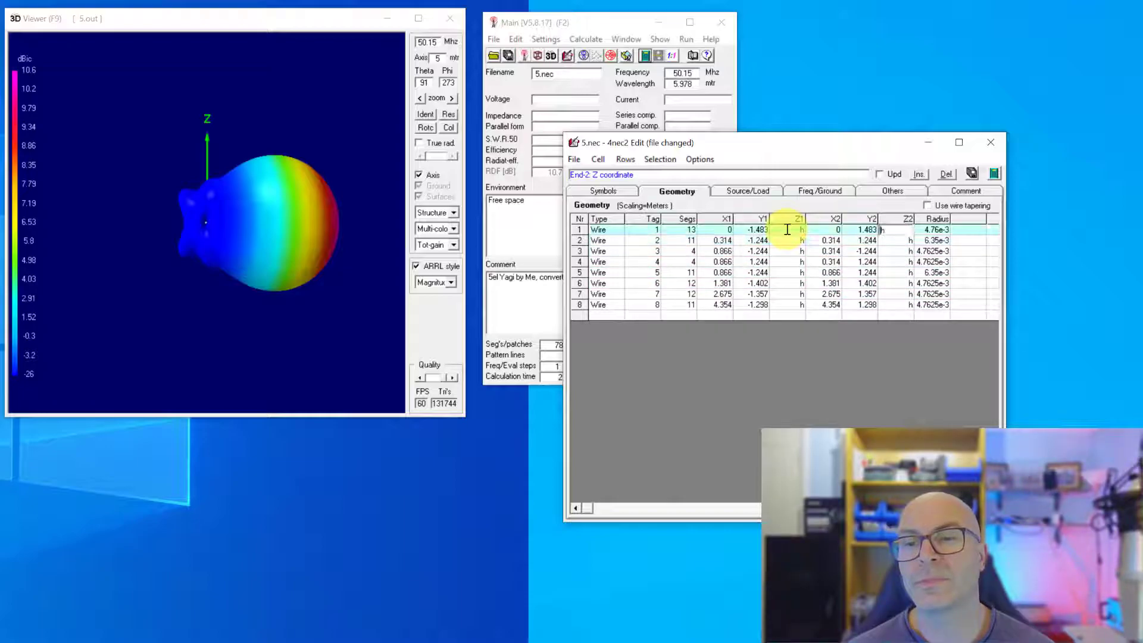
# Step: Save the edited 5.nec model and generate its far field pattern over ground
pyautogui.click(697, 147)
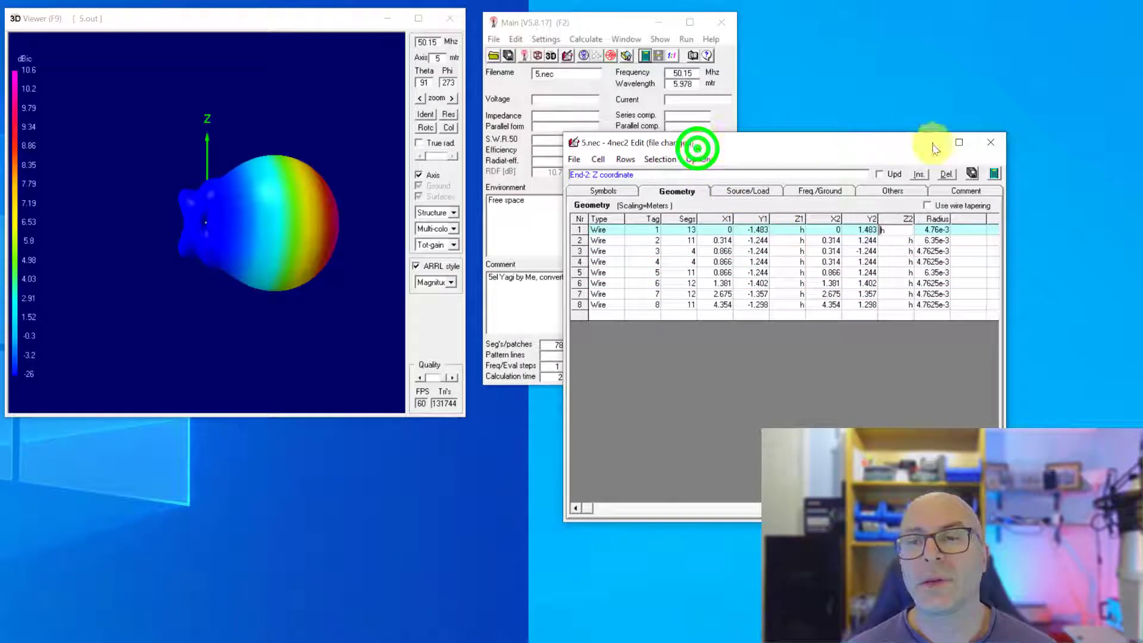
pyautogui.click(970, 174)
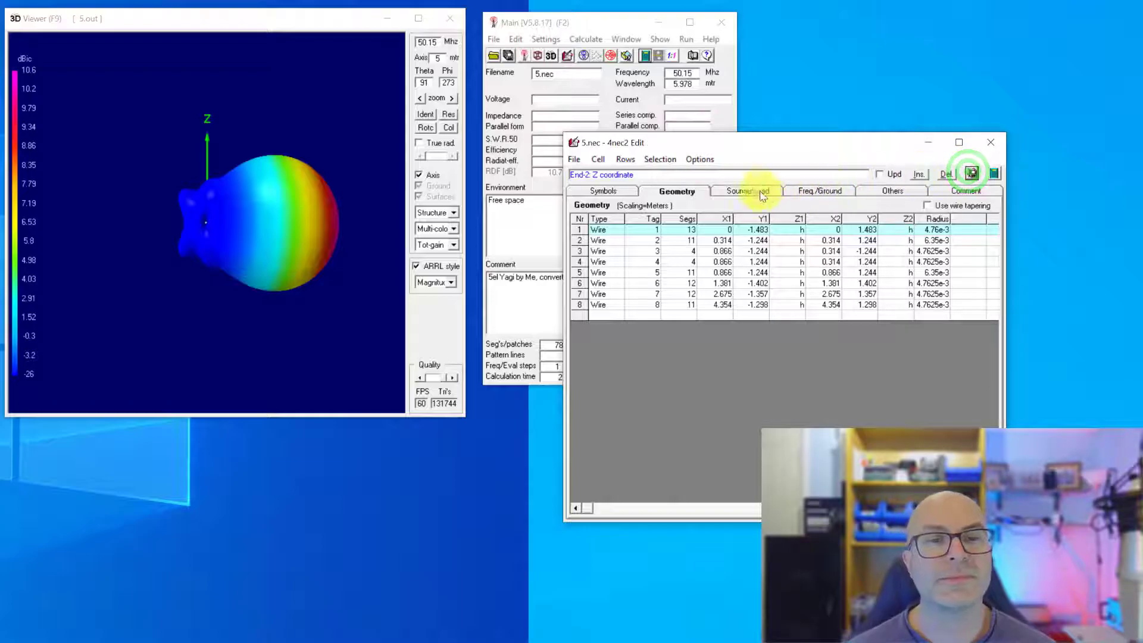
pyautogui.click(644, 55)
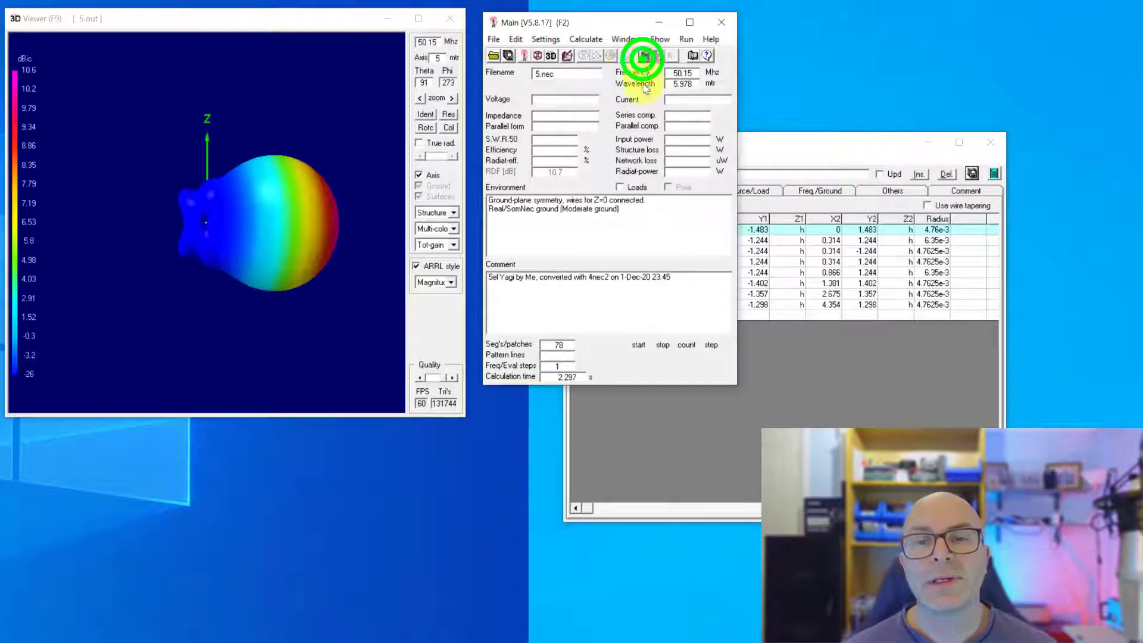
pyautogui.click(531, 328)
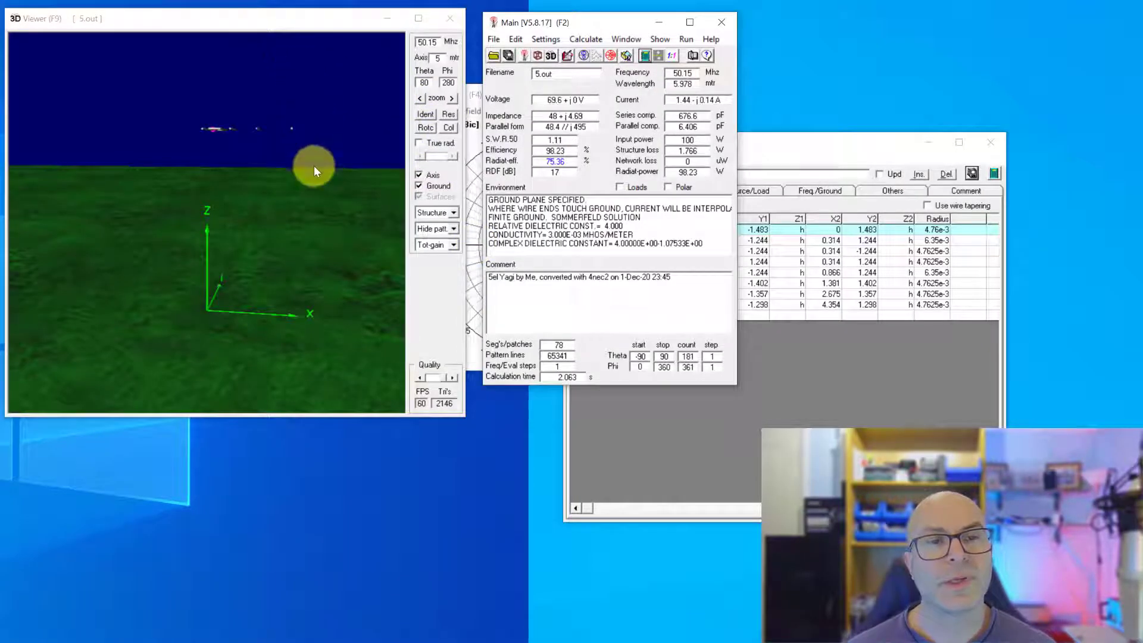
# Step: Display the multi-color gain pattern above the ground in the 3D viewer and rotate it to a nearly horizontal side view
pyautogui.moveTo(313, 166); pyautogui.dragTo(192, 231)
pyautogui.moveTo(127, 256); pyautogui.dragTo(216, 208)
pyautogui.click(421, 229)
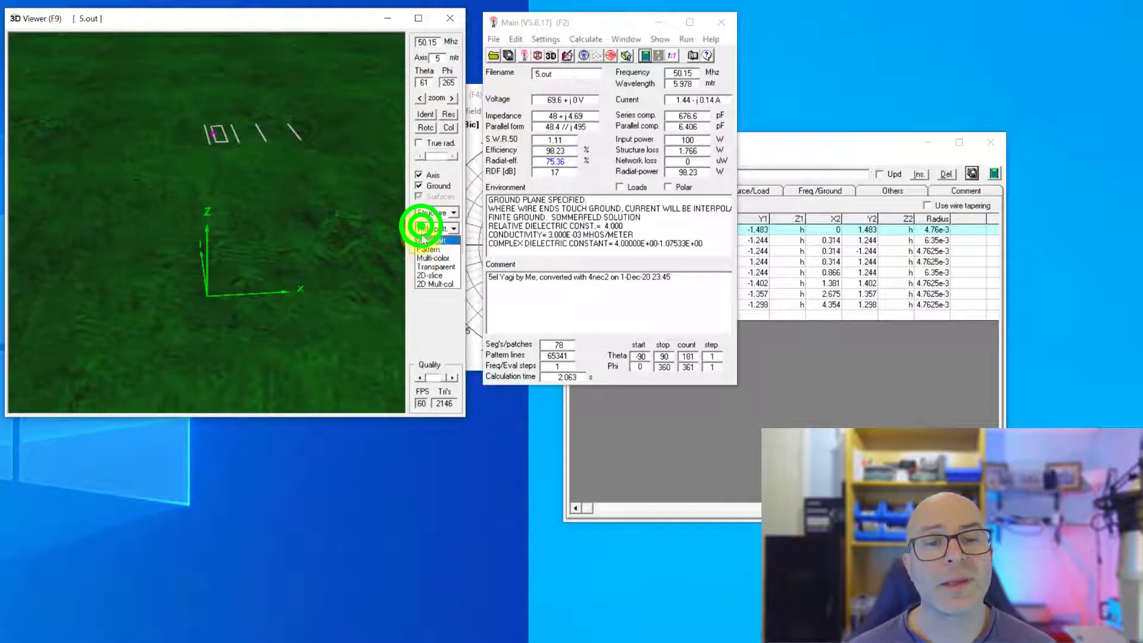
pyautogui.click(420, 259)
pyautogui.moveTo(366, 252); pyautogui.dragTo(312, 219)
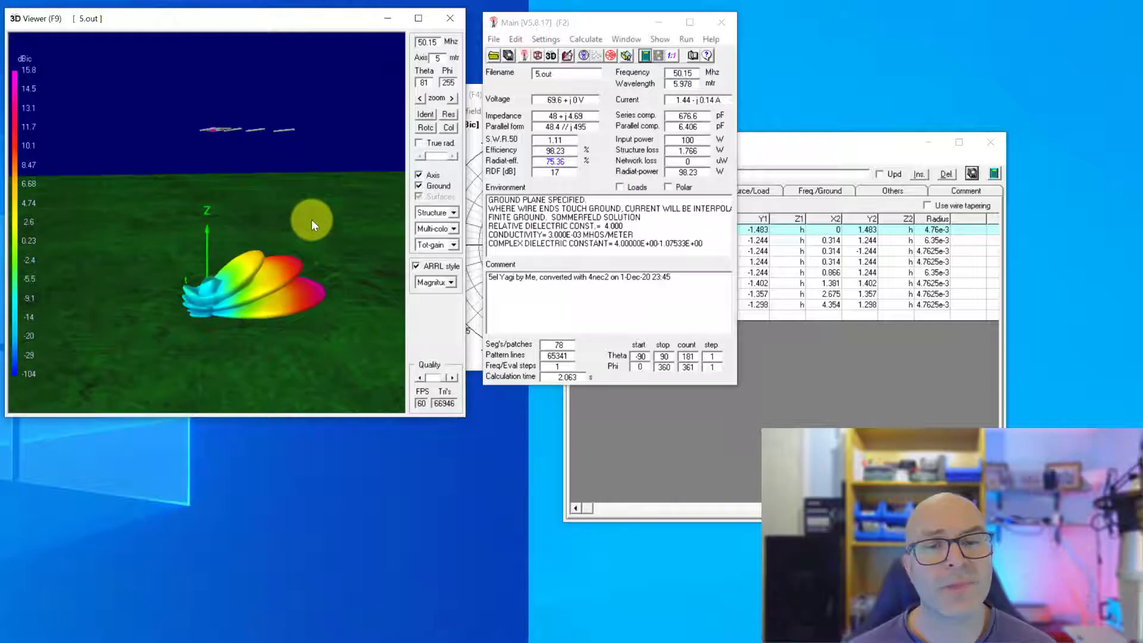
# Step: Change the height symbol to h=15 in the symbols table and save the model
pyautogui.click(800, 154)
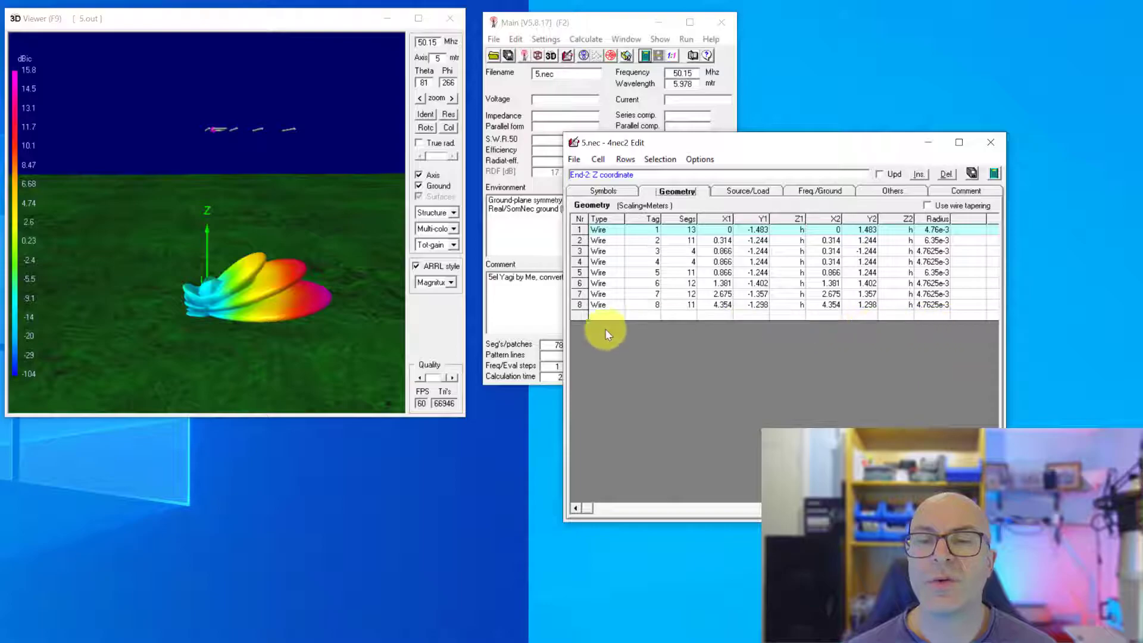
pyautogui.click(590, 190)
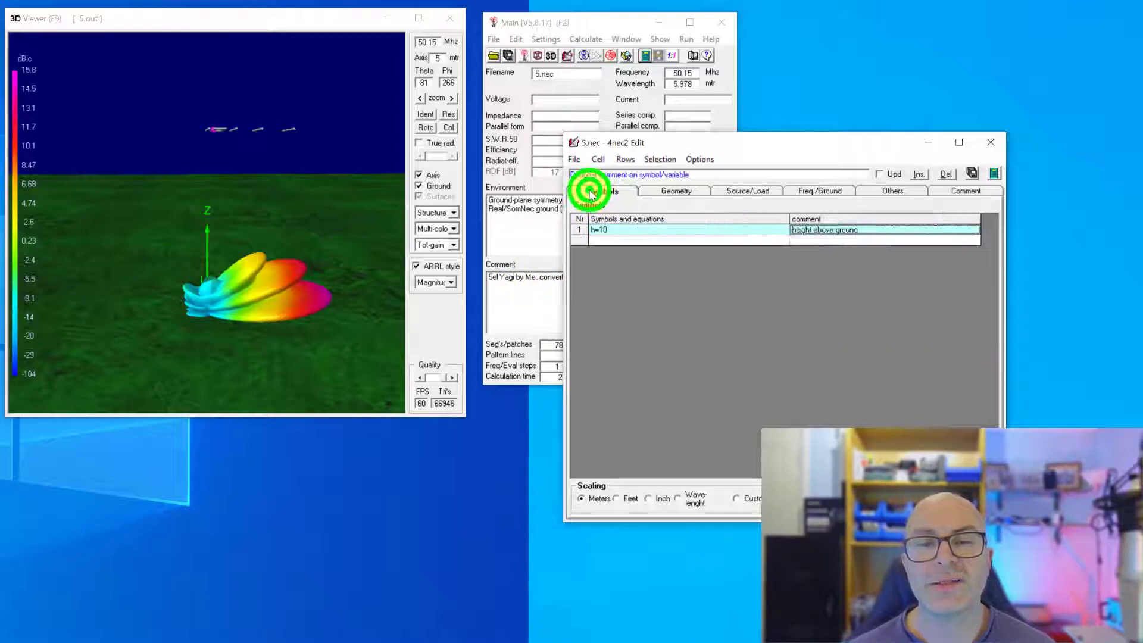
pyautogui.click(600, 230)
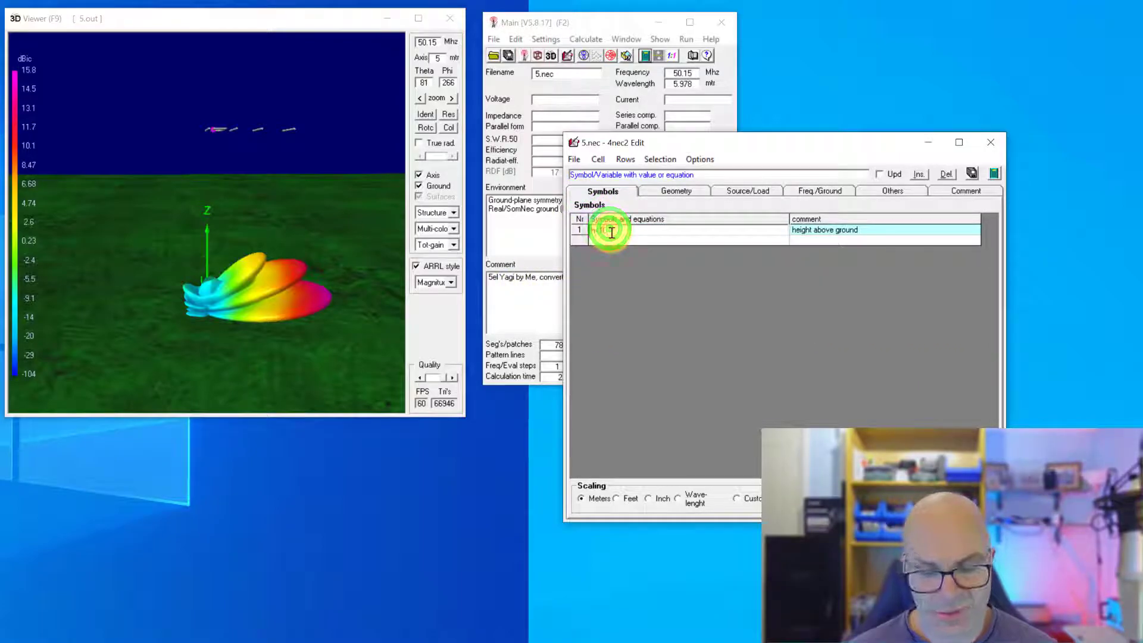
pyautogui.write('5')
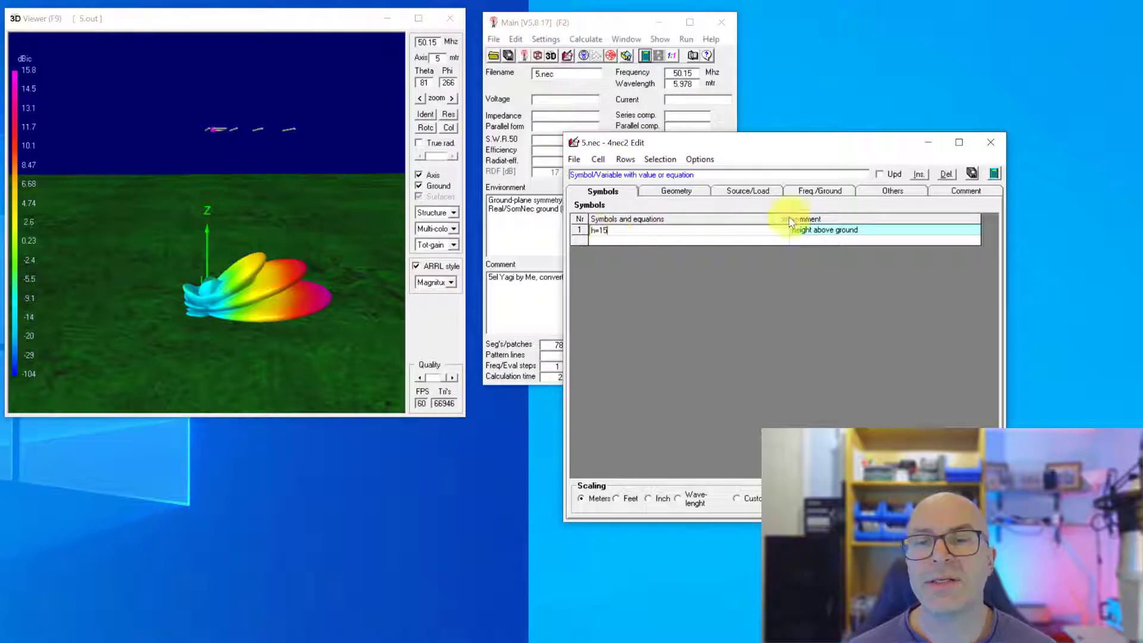
pyautogui.click(970, 172)
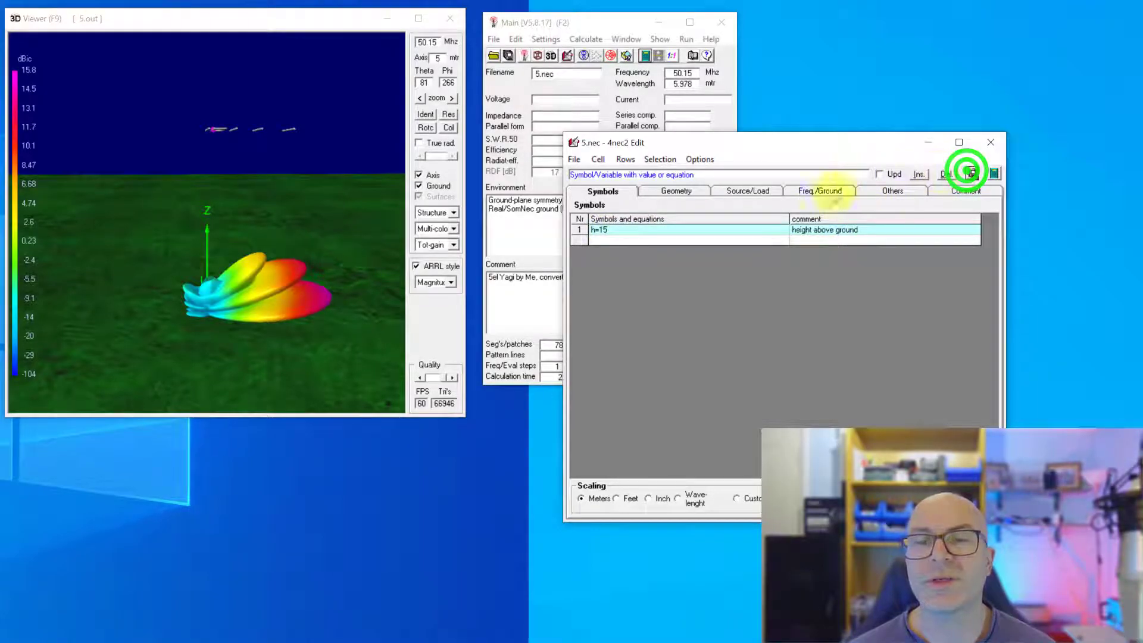
# Step: Regenerate the full far field pattern, show it multi-colored in the 3D viewer from a low angle, and dismiss the 2D pattern plot
pyautogui.click(994, 174)
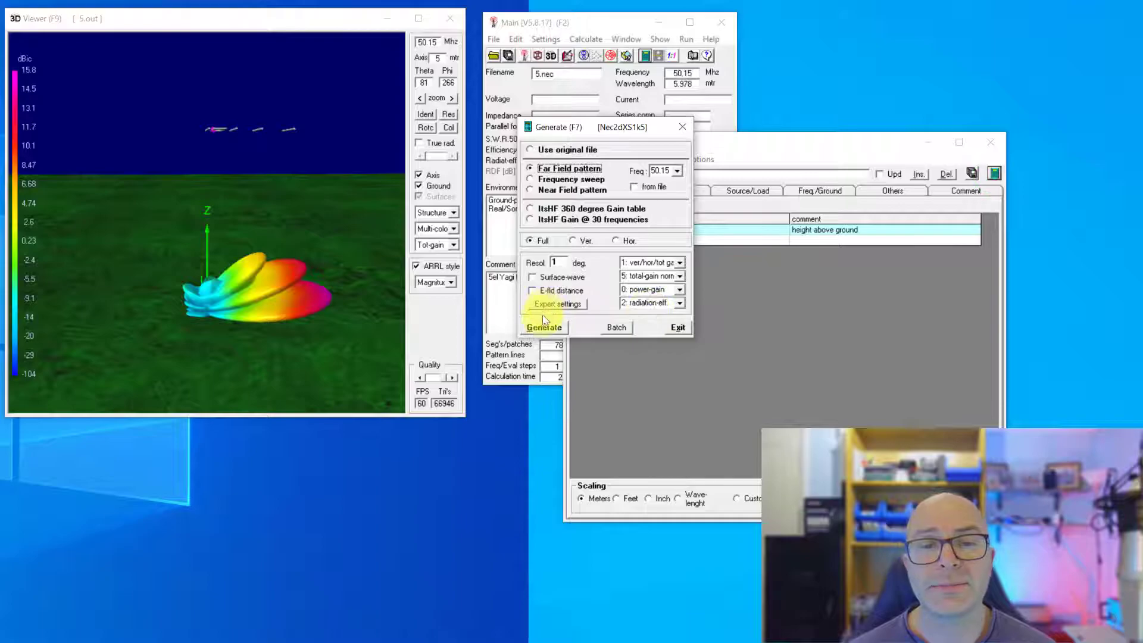
pyautogui.click(544, 328)
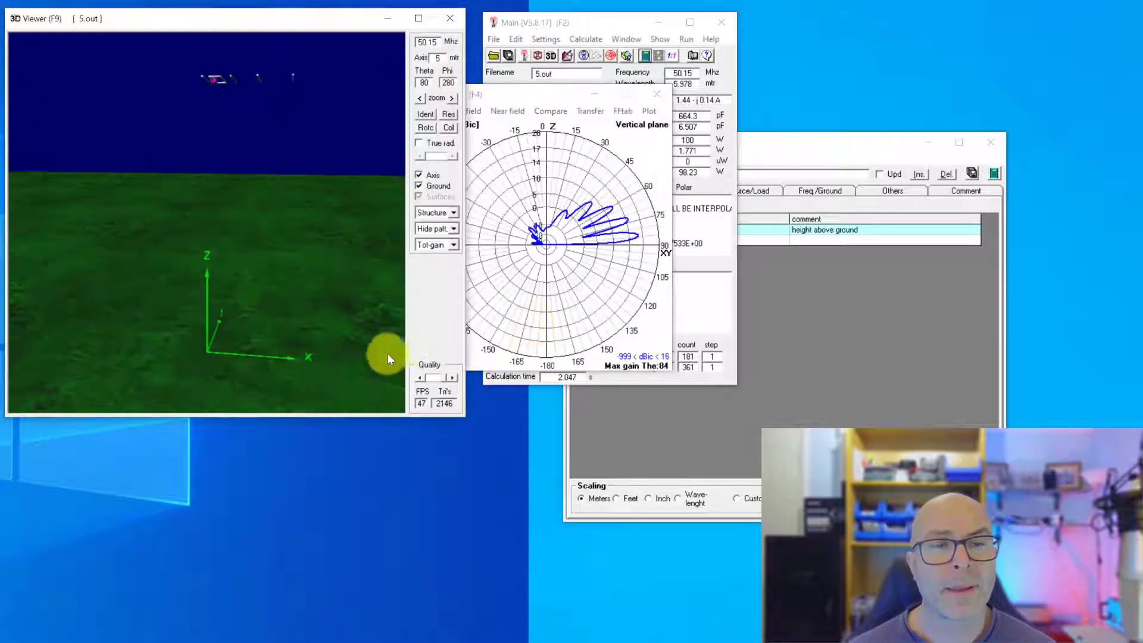
pyautogui.click(429, 229)
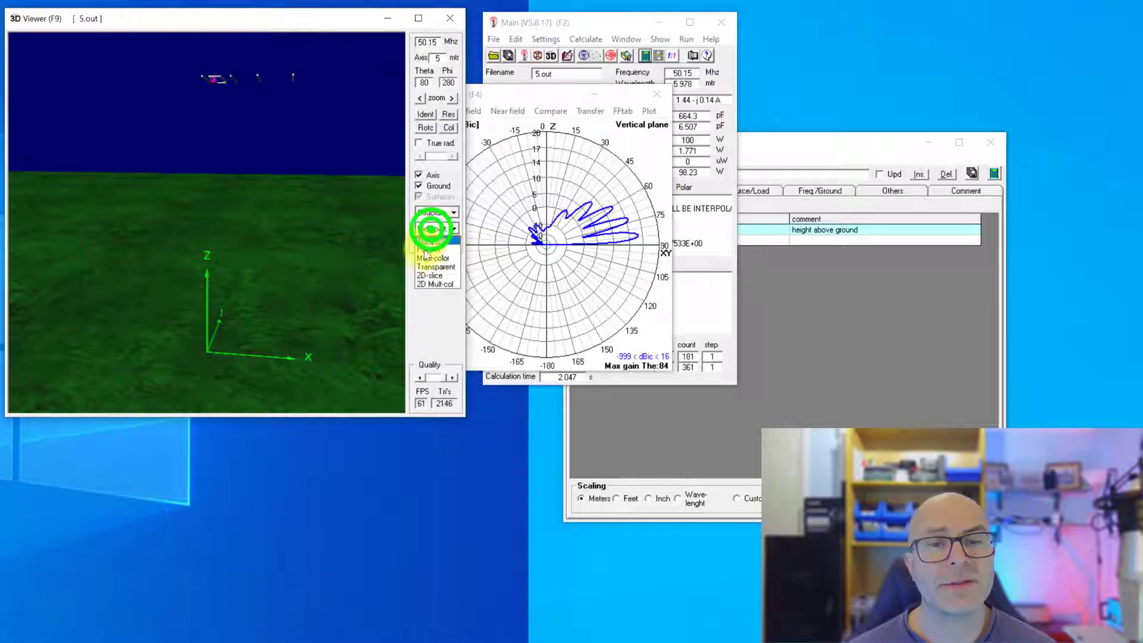
pyautogui.click(423, 256)
pyautogui.moveTo(376, 262); pyautogui.dragTo(334, 208)
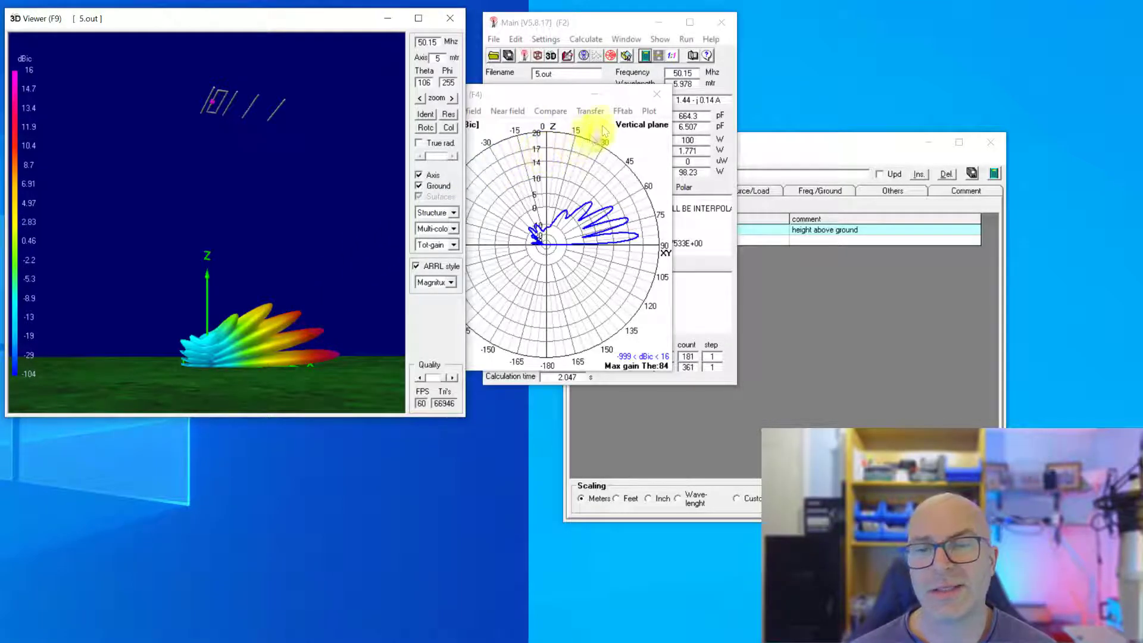
pyautogui.click(657, 97)
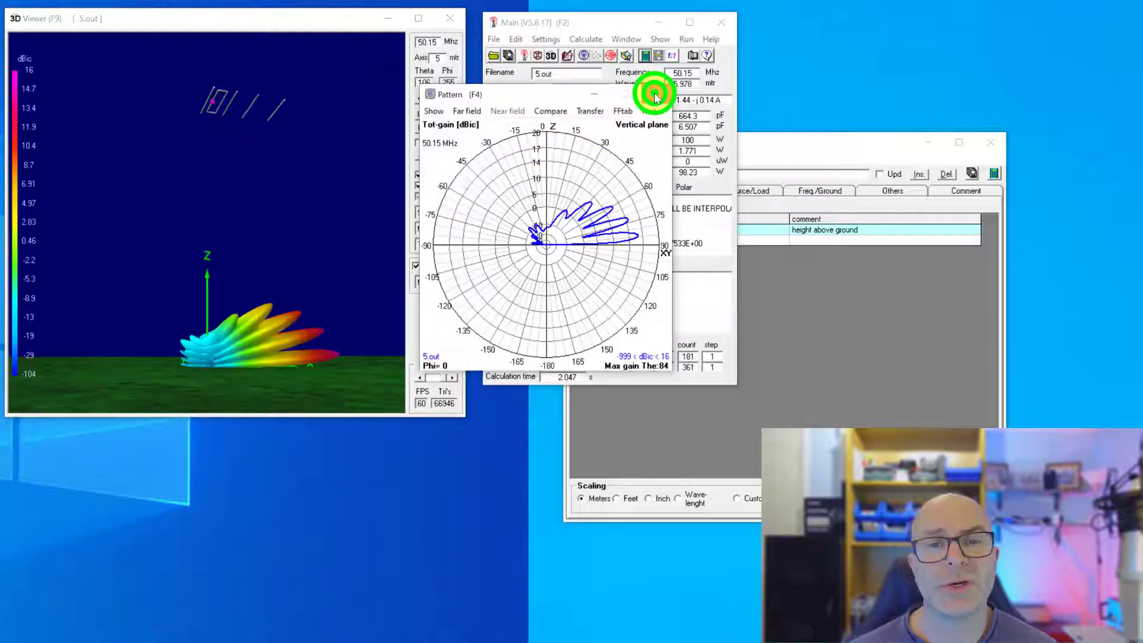
# Step: Check the first wire's Y coordinates in the geometry table, and add the symbol re=1.483 on a new row of the symbols table
pyautogui.click(758, 152)
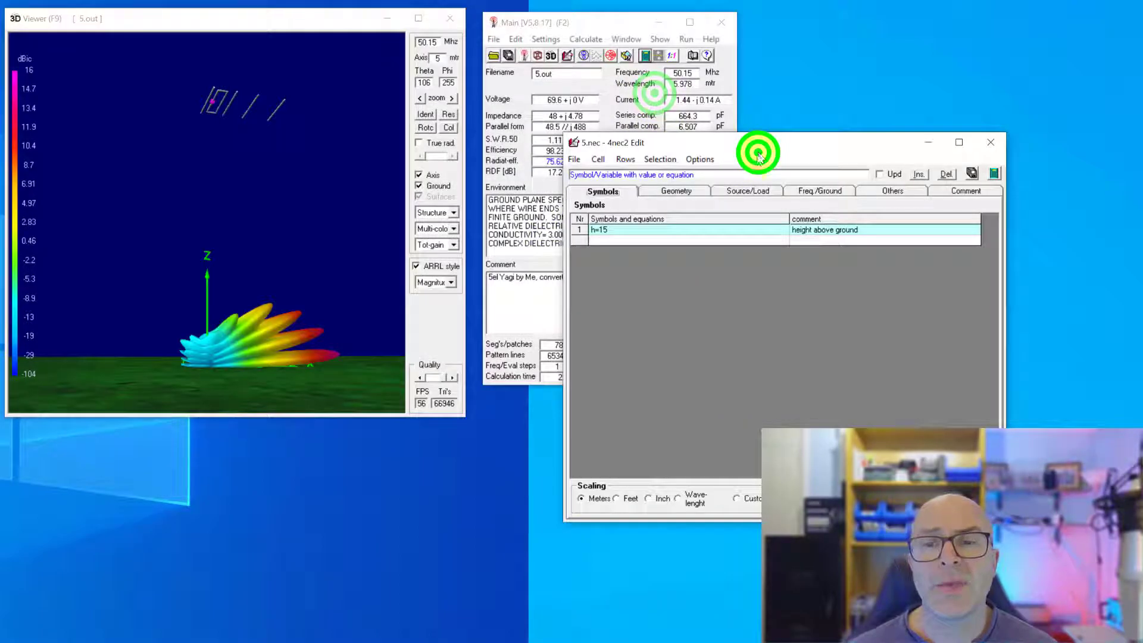
pyautogui.click(679, 194)
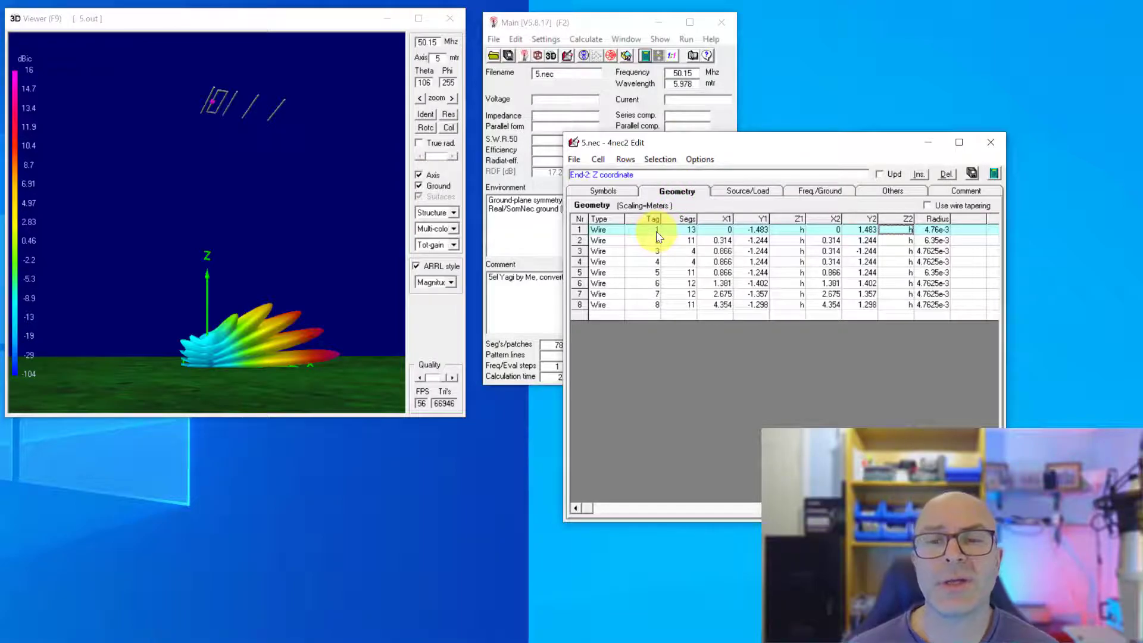
pyautogui.click(603, 191)
pyautogui.click(658, 196)
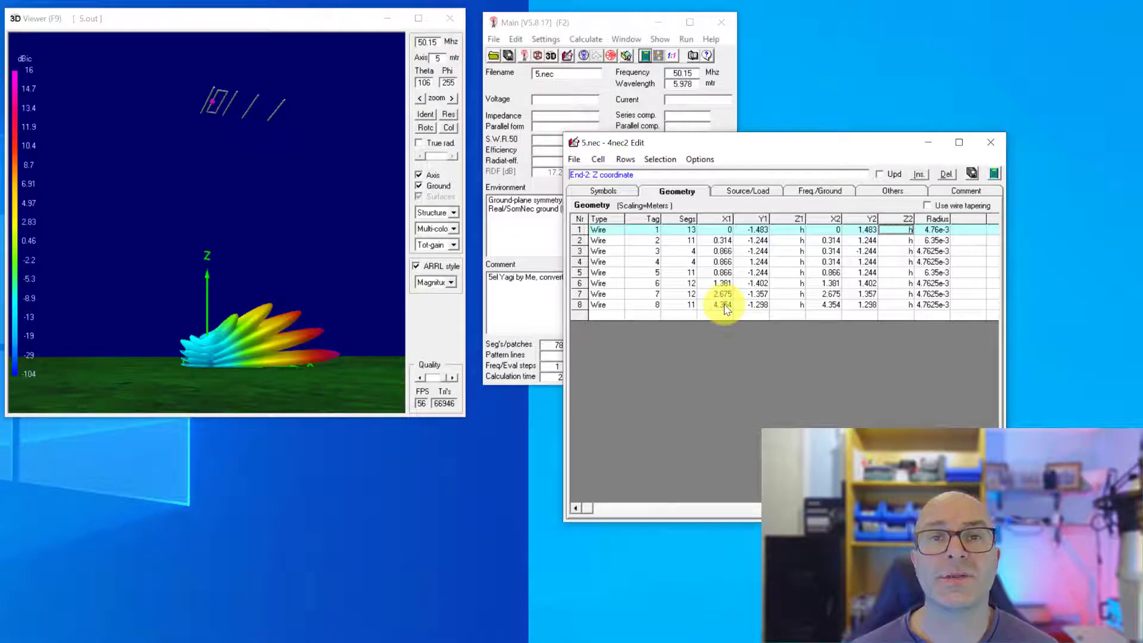
pyautogui.click(595, 191)
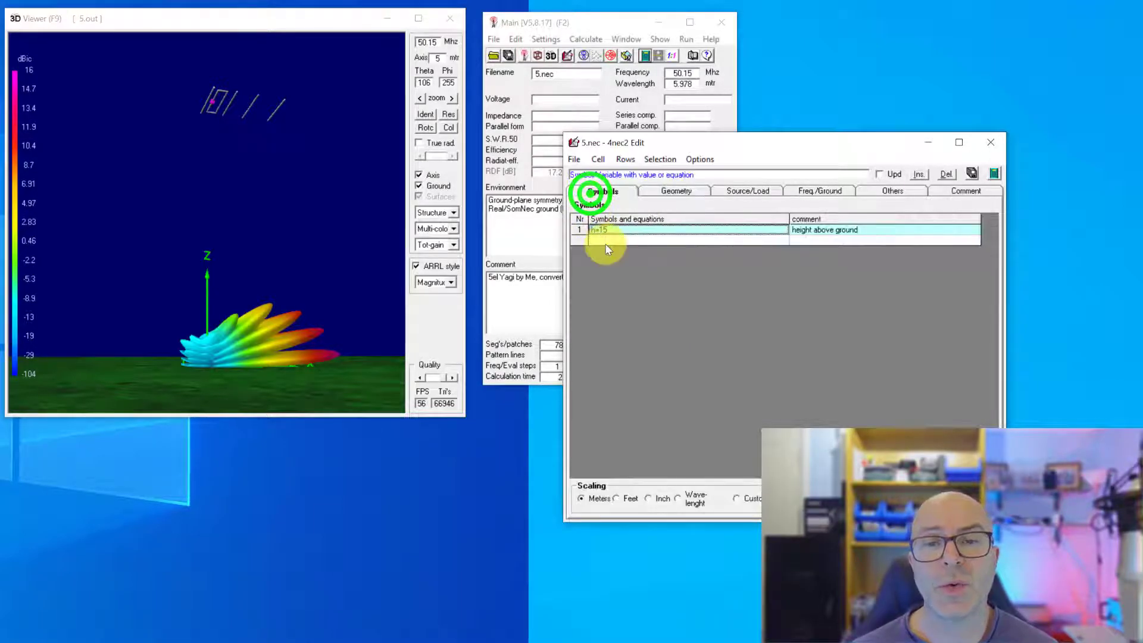
pyautogui.click(674, 189)
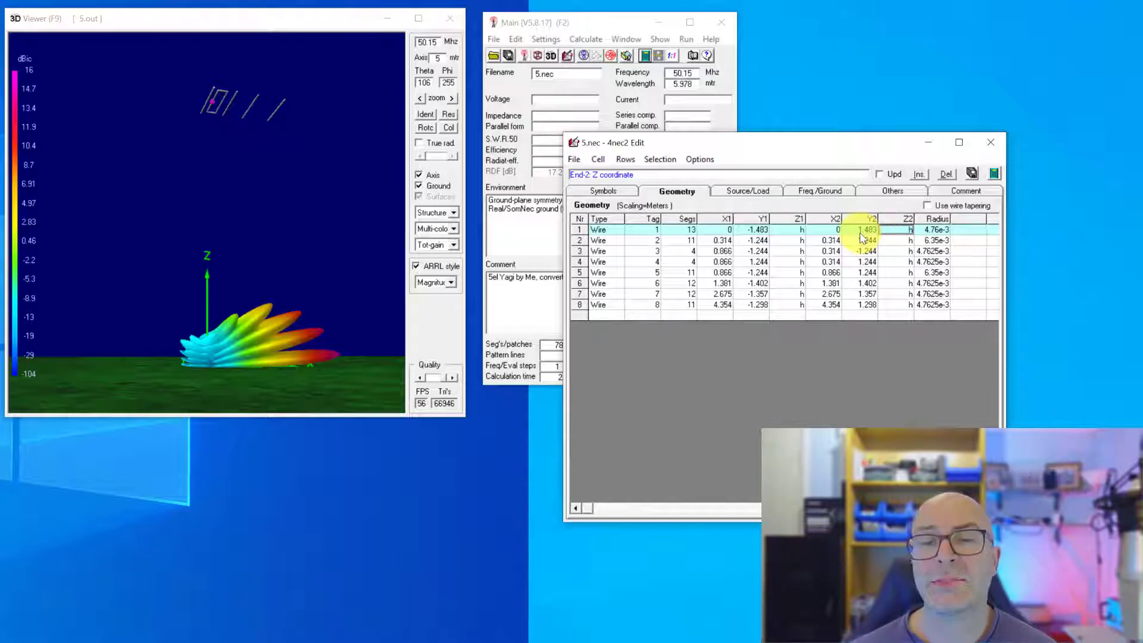
pyautogui.click(585, 191)
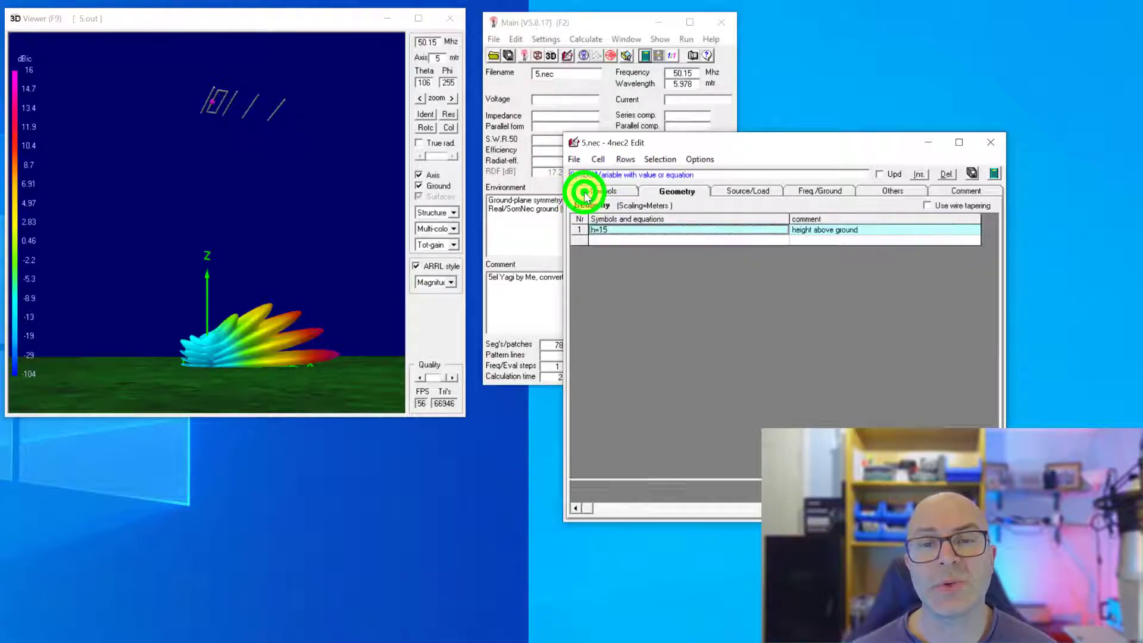
pyautogui.click(599, 241)
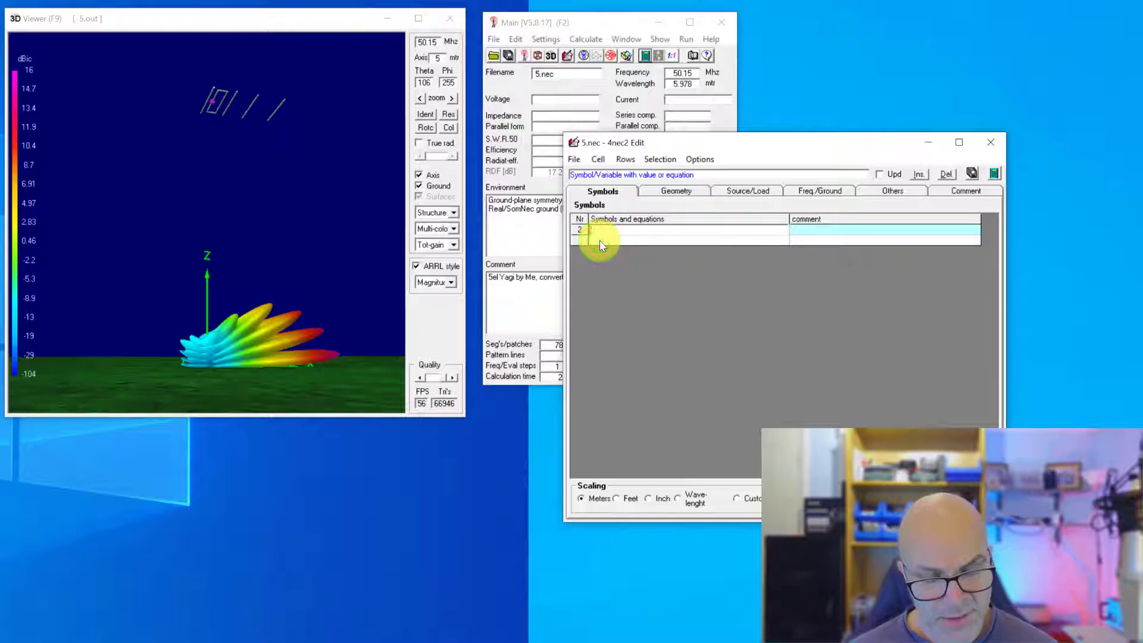
pyautogui.write('re=1.483')
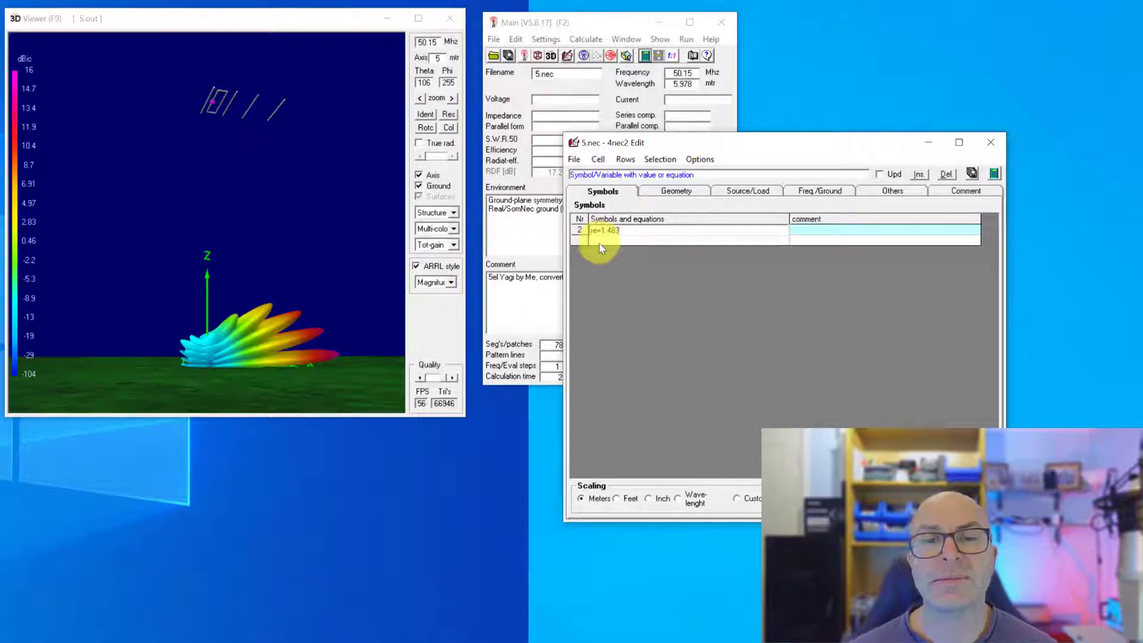
# Step: Replace the first wire's Y1 coordinate with -re and its Y2 coordinate with re in the geometry table
pyautogui.click(654, 197)
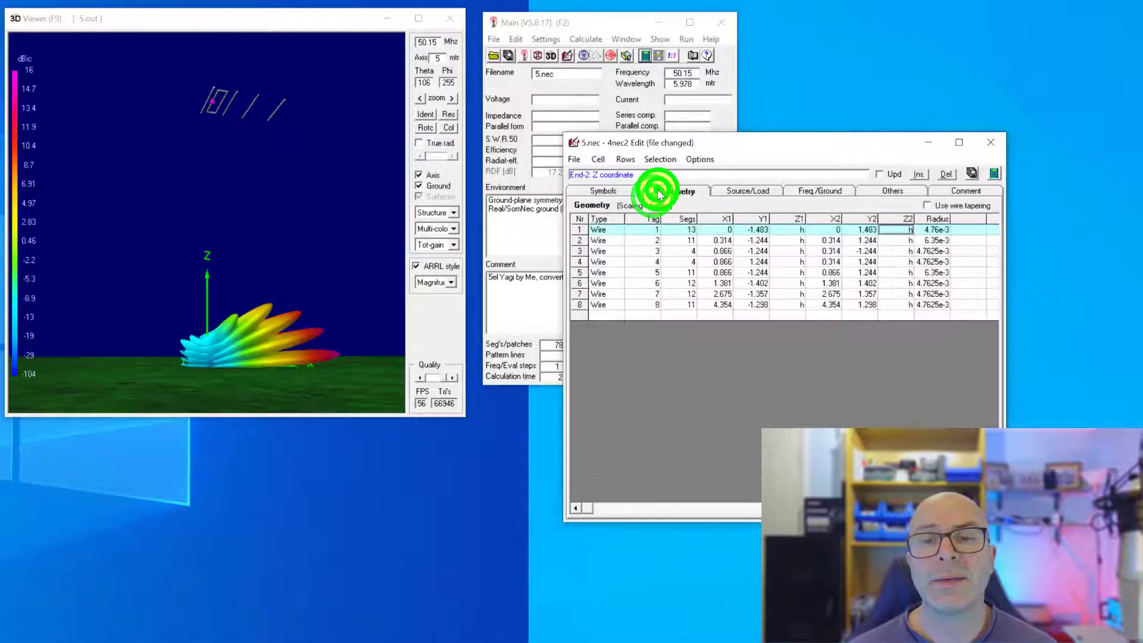
pyautogui.click(756, 231)
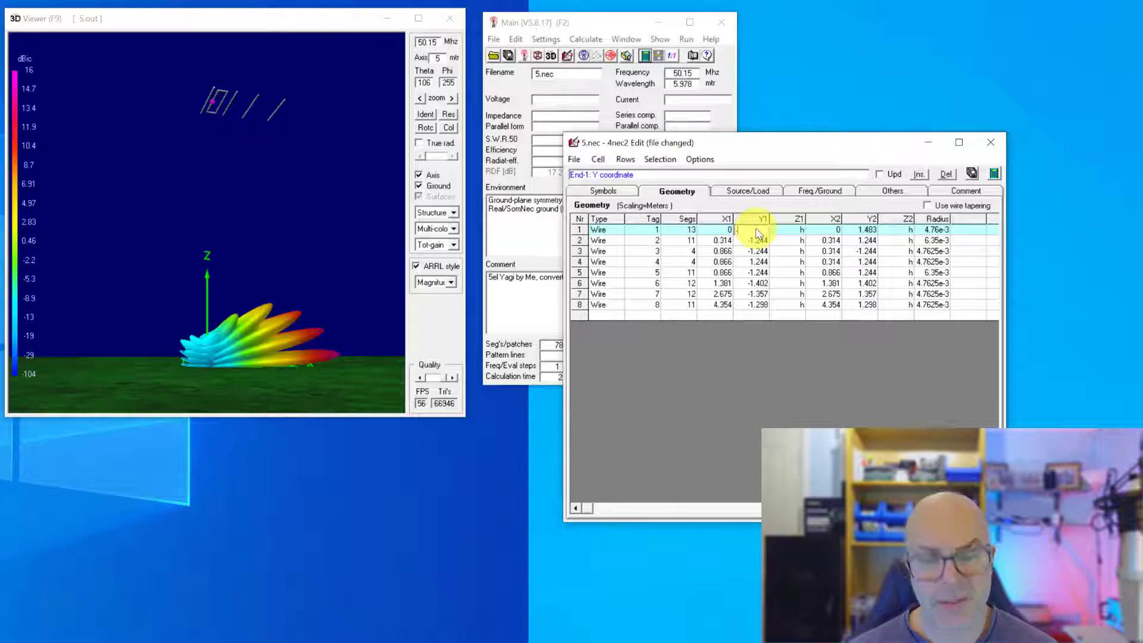
pyautogui.write('-re')
pyautogui.click(863, 232)
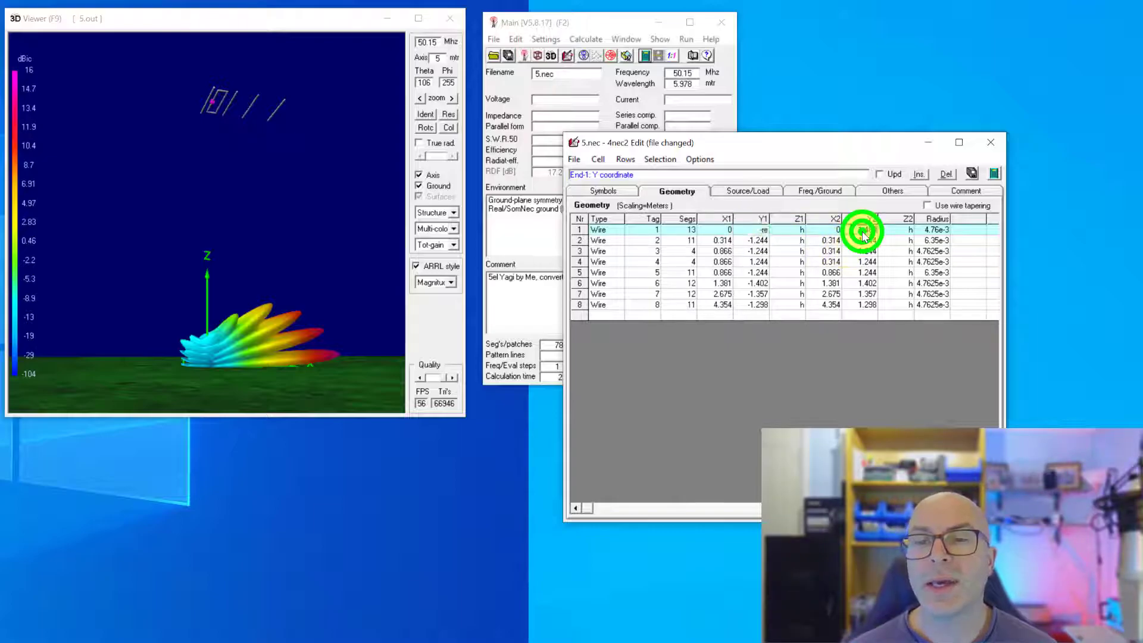
pyautogui.write('r')
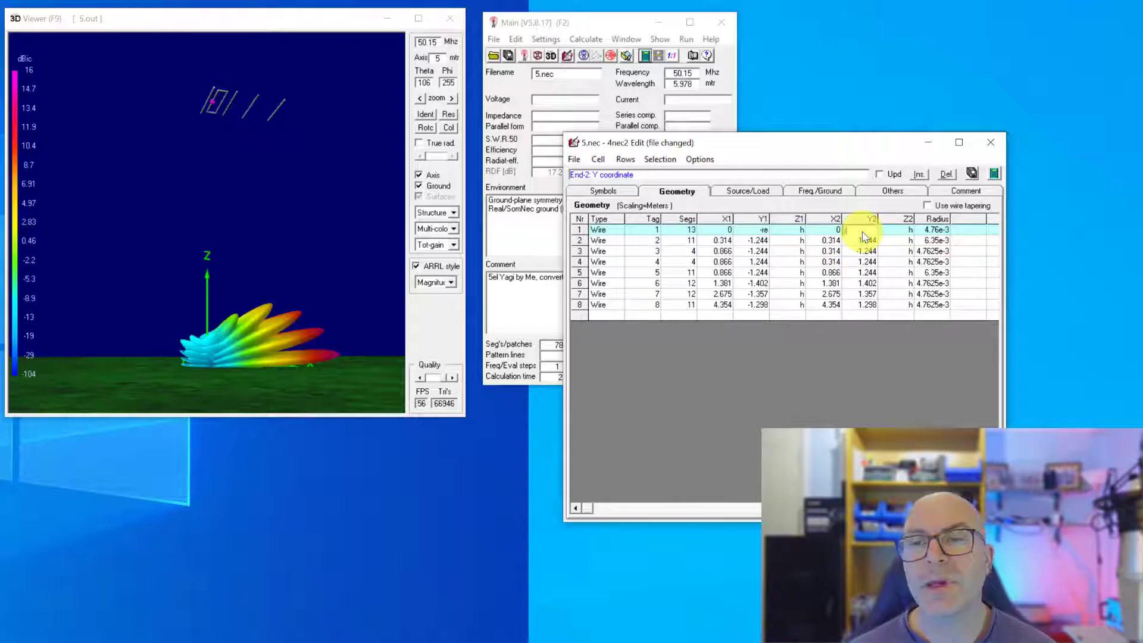
pyautogui.write('e')
# Step: Save the edited 5.nec model, generate its full far field pattern, and rotate the antenna in the 3D viewer
pyautogui.click(994, 173)
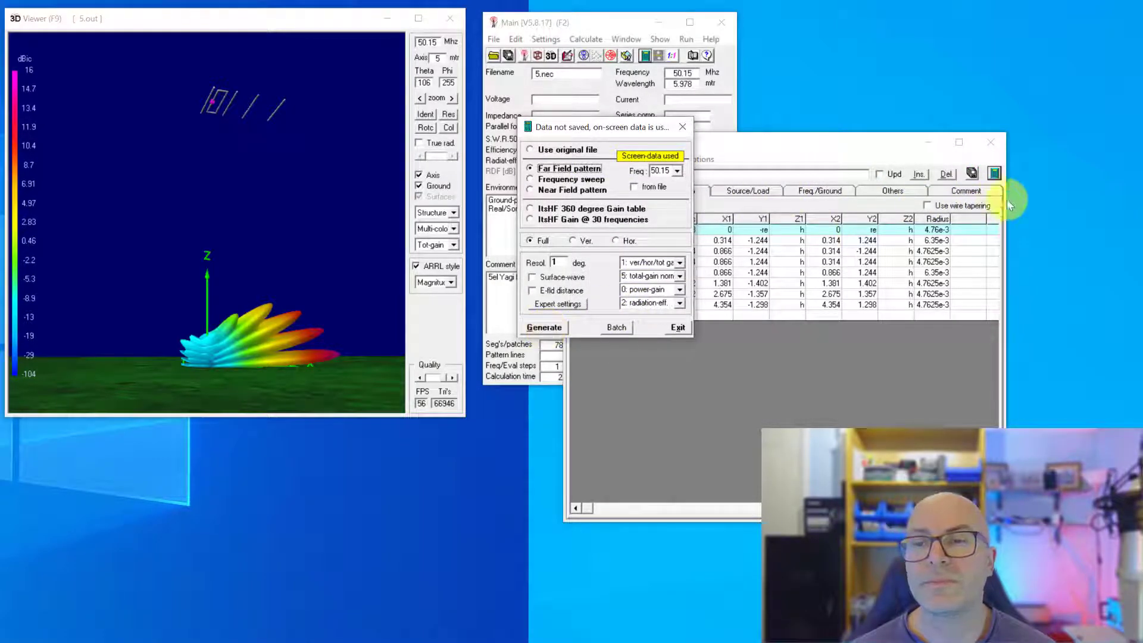
pyautogui.click(678, 326)
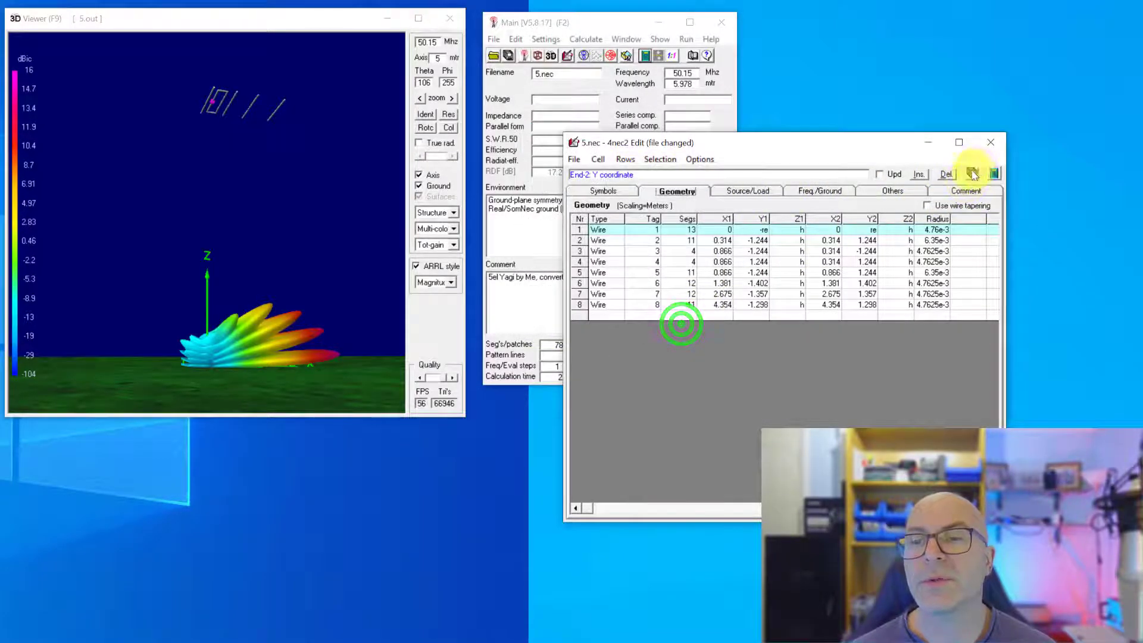
pyautogui.click(971, 173)
pyautogui.click(993, 173)
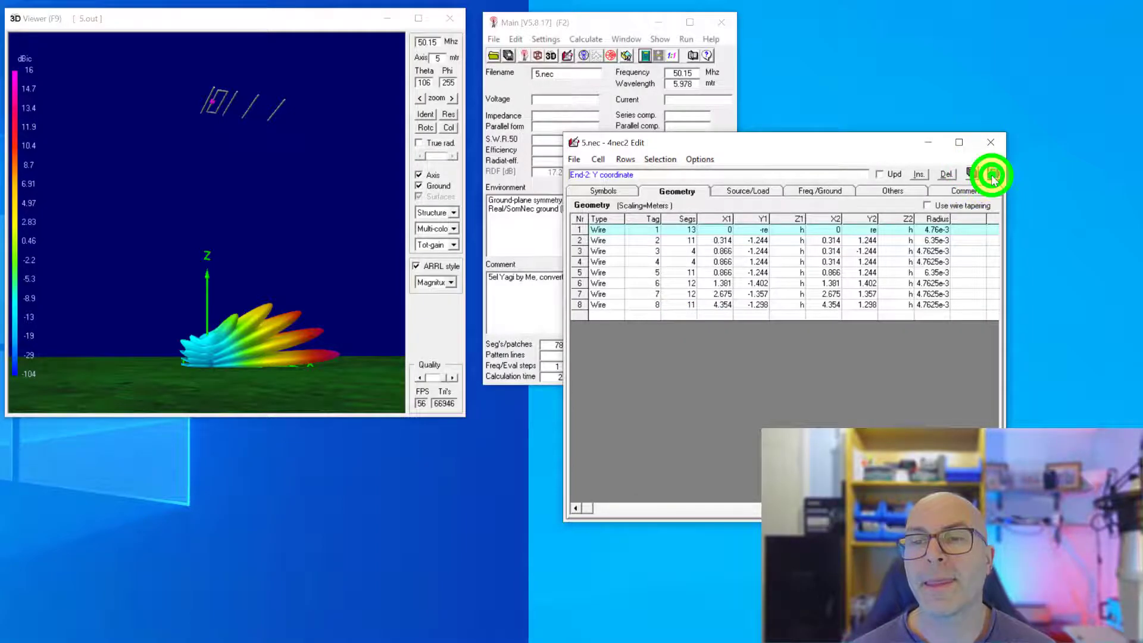
pyautogui.click(527, 327)
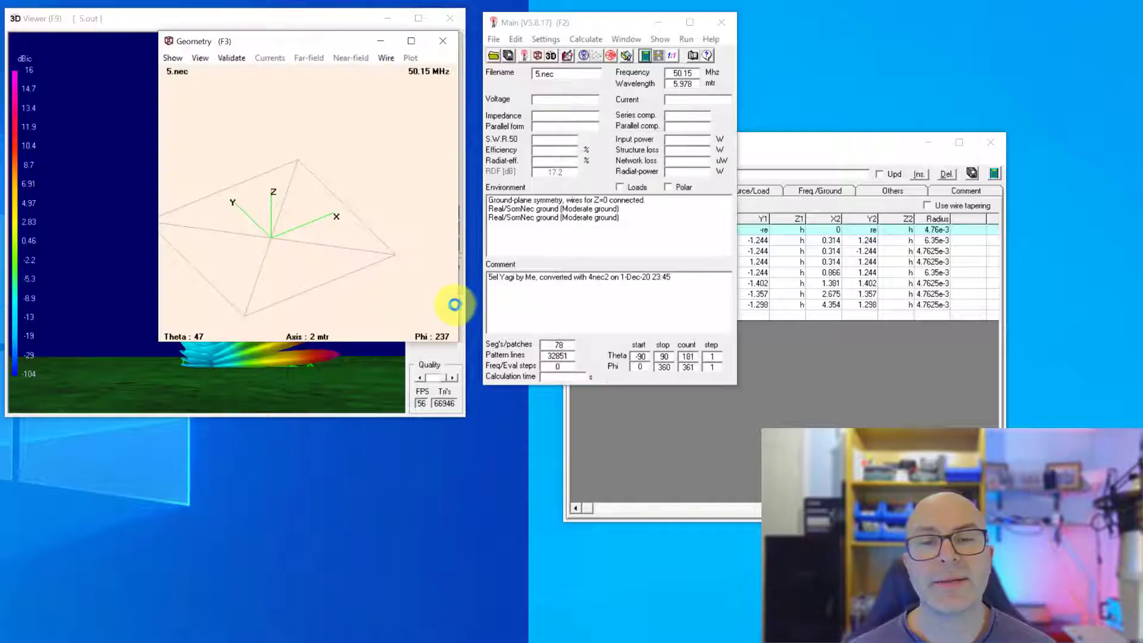
pyautogui.moveTo(268, 173); pyautogui.dragTo(421, 177)
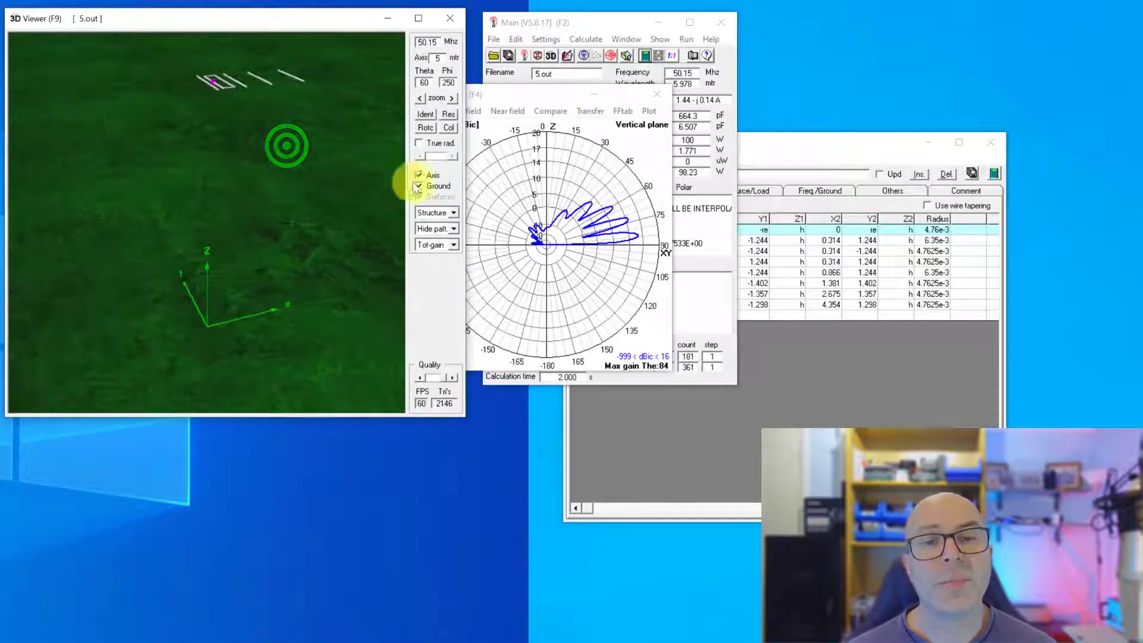
# Step: Change the re symbol to re=1.480 in the symbols table and save the model
pyautogui.click(796, 163)
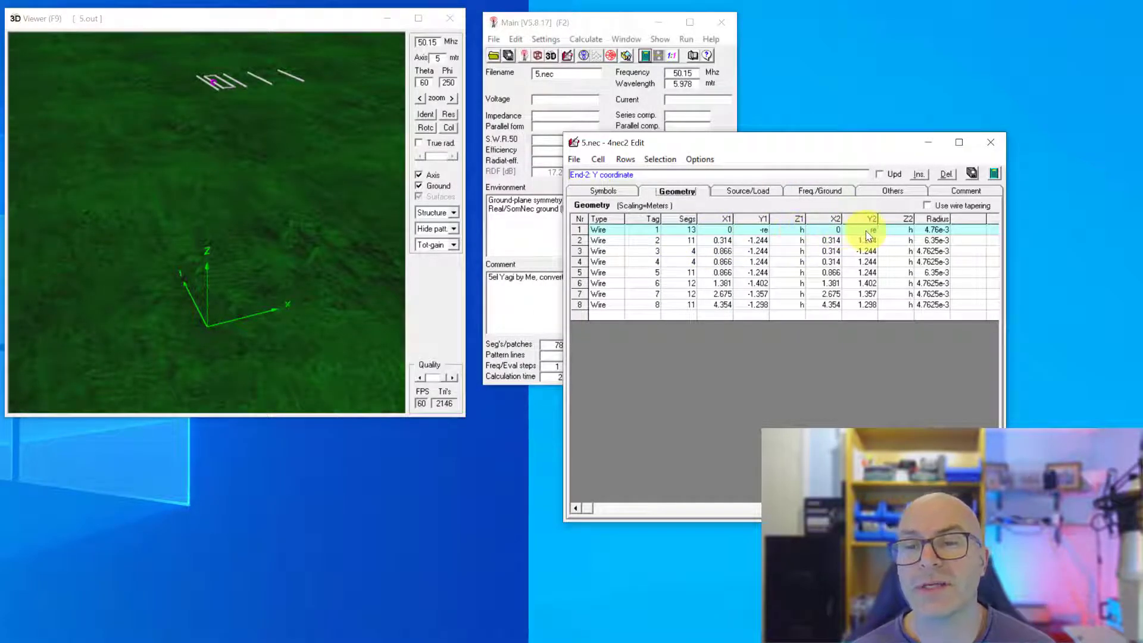
pyautogui.click(603, 191)
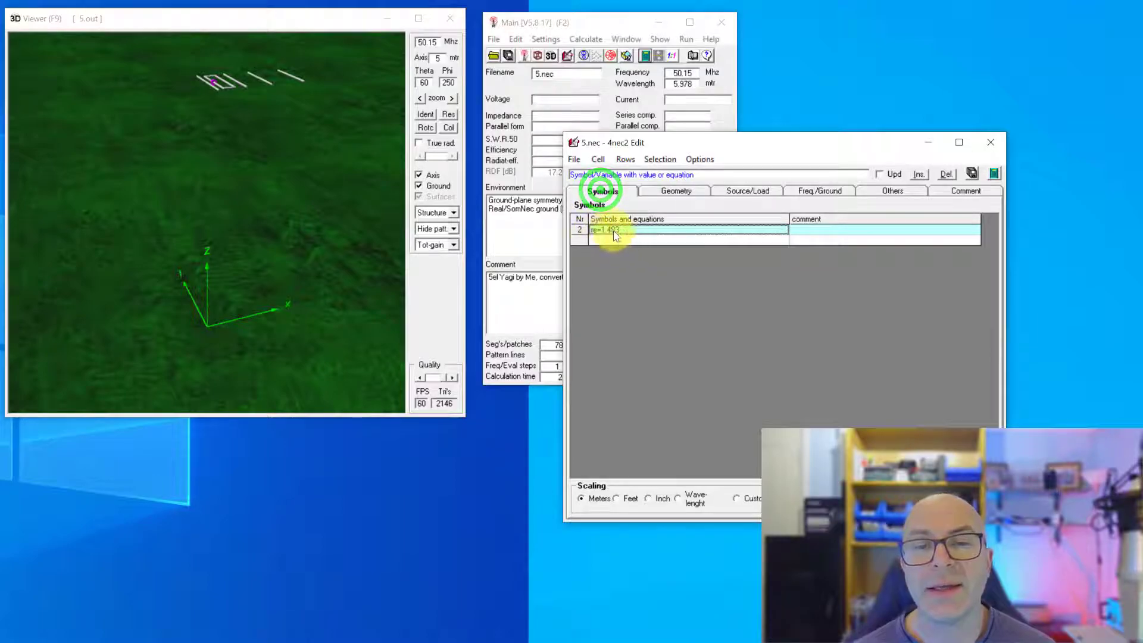
pyautogui.doubleClick(613, 229)
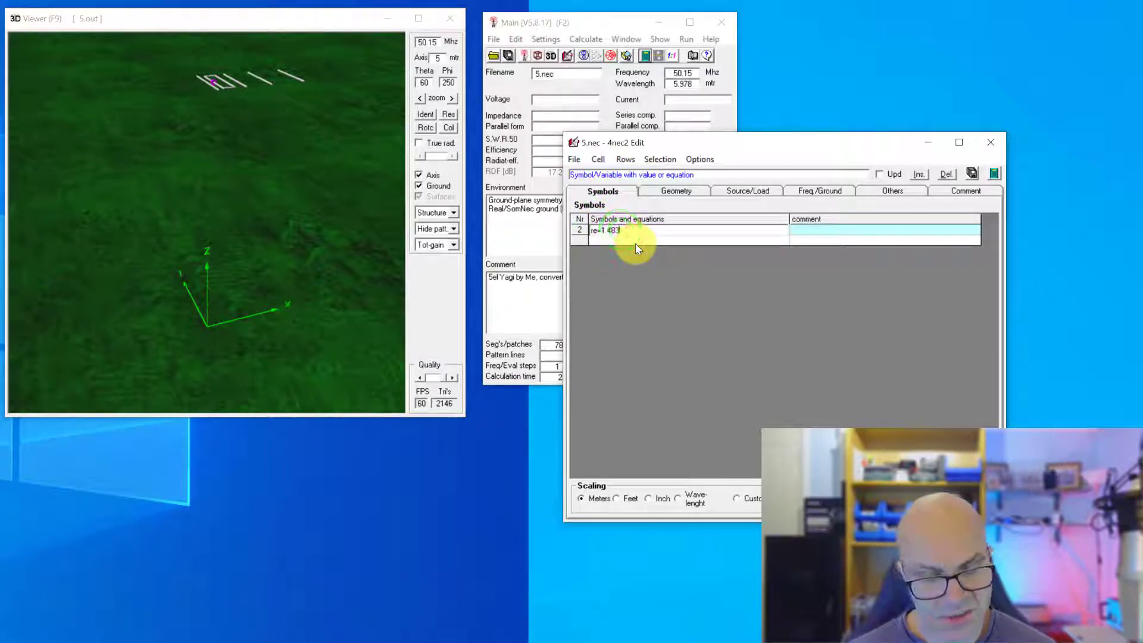
pyautogui.press('BackSpace')
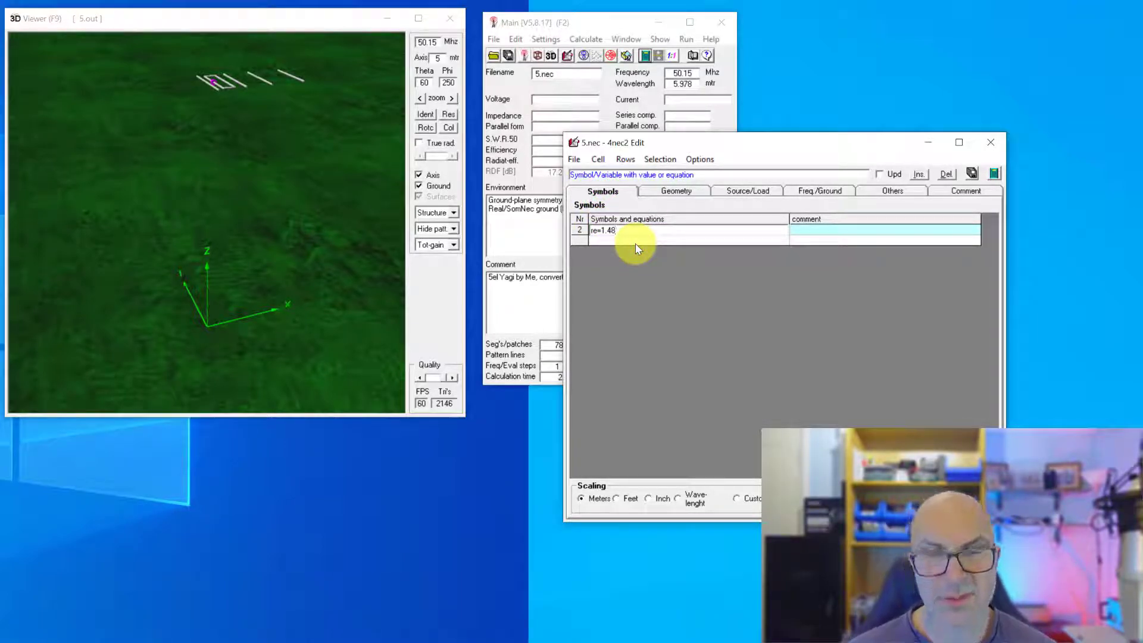
pyautogui.write('0')
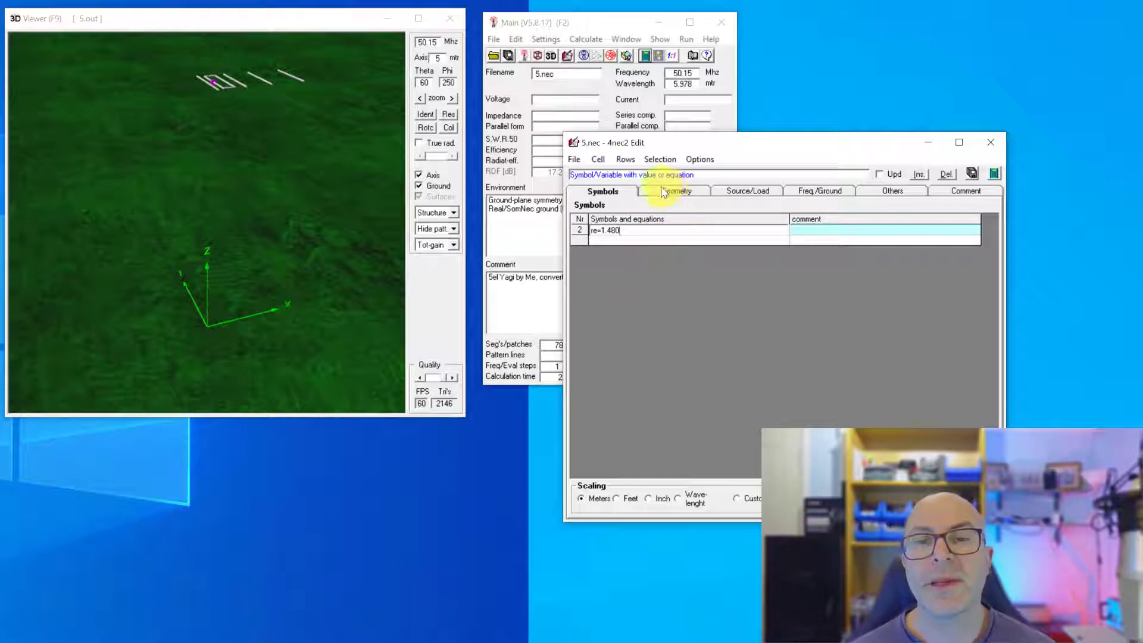
pyautogui.click(684, 145)
pyautogui.click(655, 191)
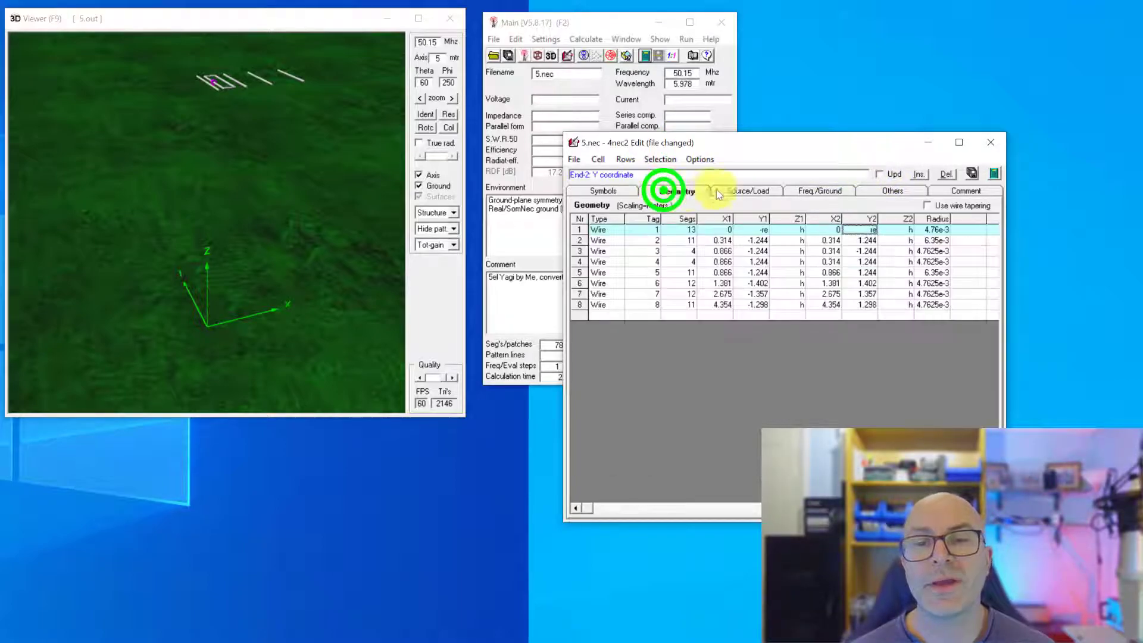
pyautogui.click(971, 173)
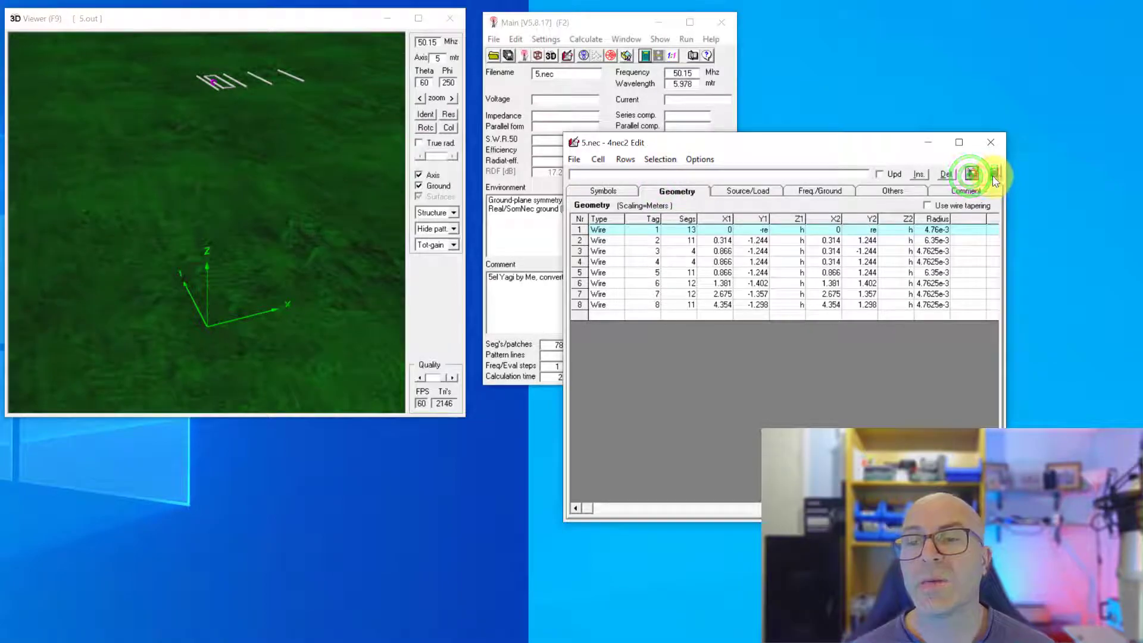
# Step: Regenerate the far field pattern, show it multi-colored from a low side angle in the 3D viewer, and return to the model editor
pyautogui.click(994, 173)
pyautogui.click(543, 327)
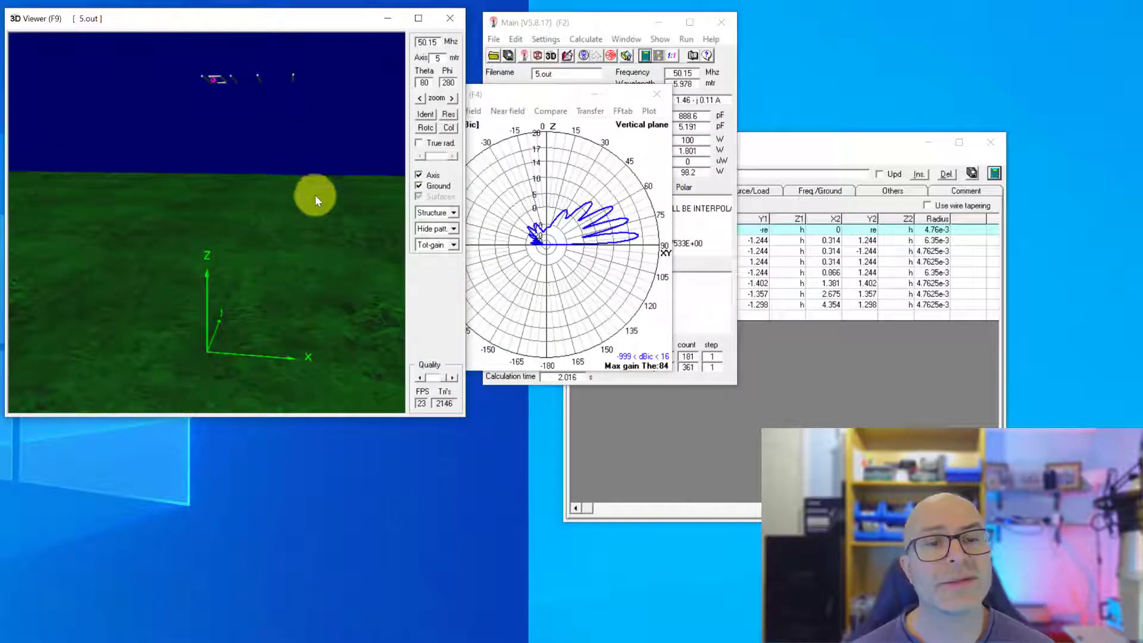
pyautogui.click(426, 229)
pyautogui.click(422, 258)
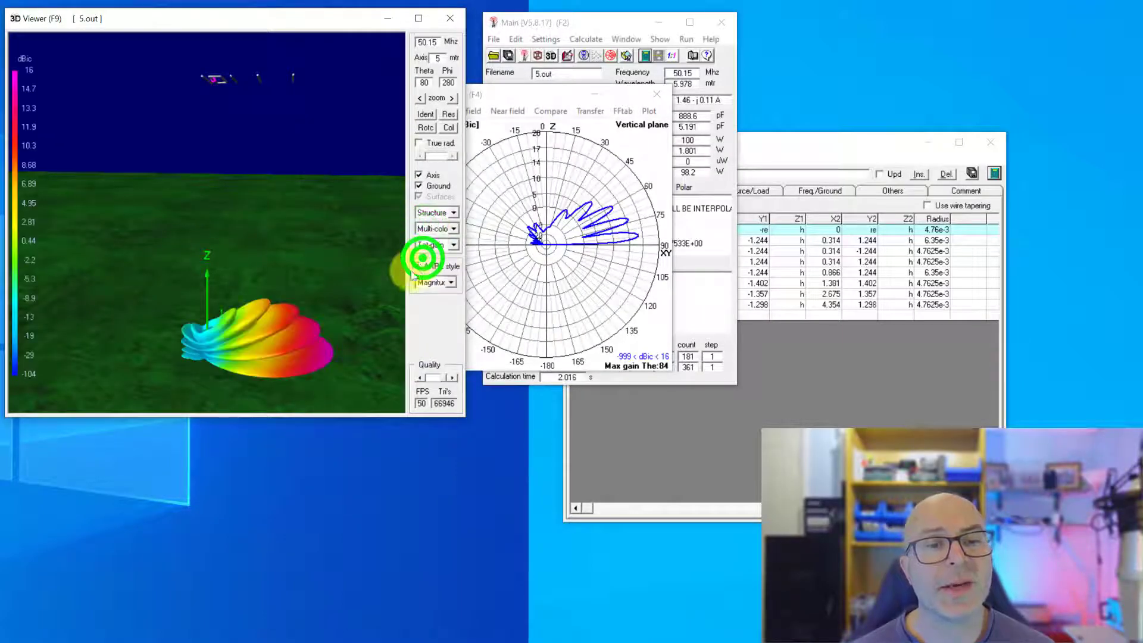
pyautogui.moveTo(207, 388)
pyautogui.mouseDown()
pyautogui.moveTo(208, 375)
pyautogui.moveTo(232, 378)
pyautogui.moveTo(191, 381)
pyautogui.mouseUp()
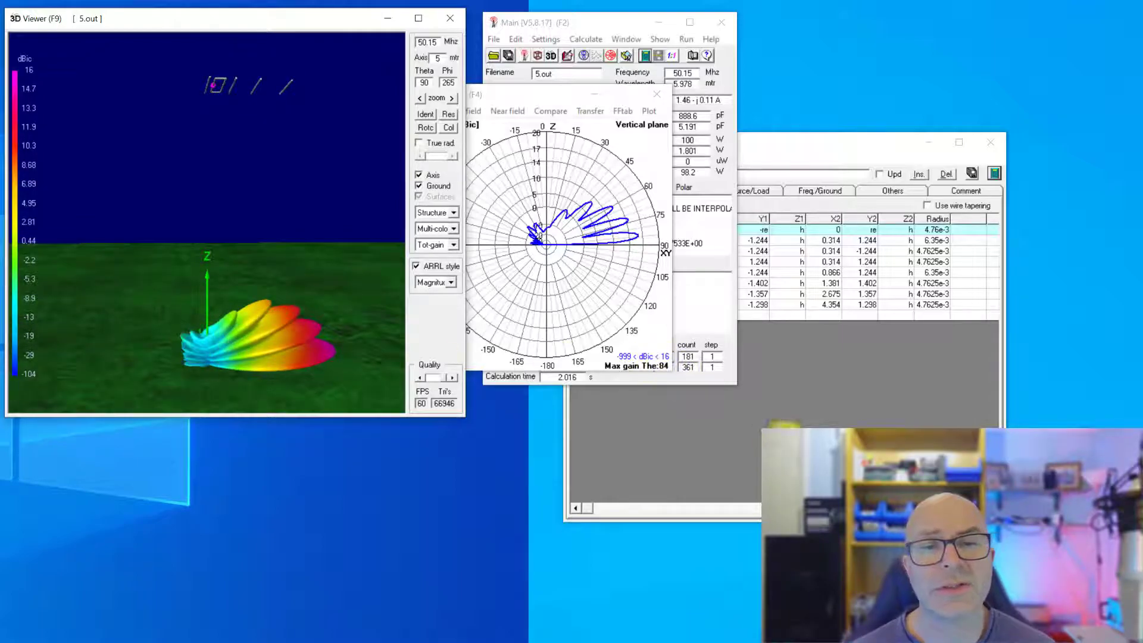
pyautogui.click(792, 157)
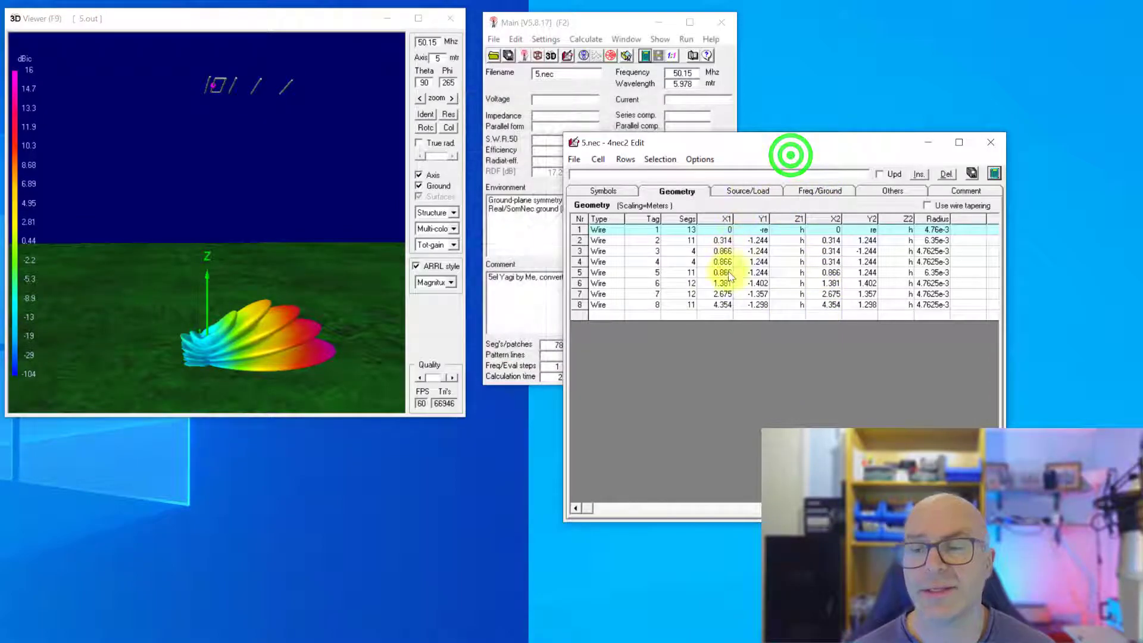